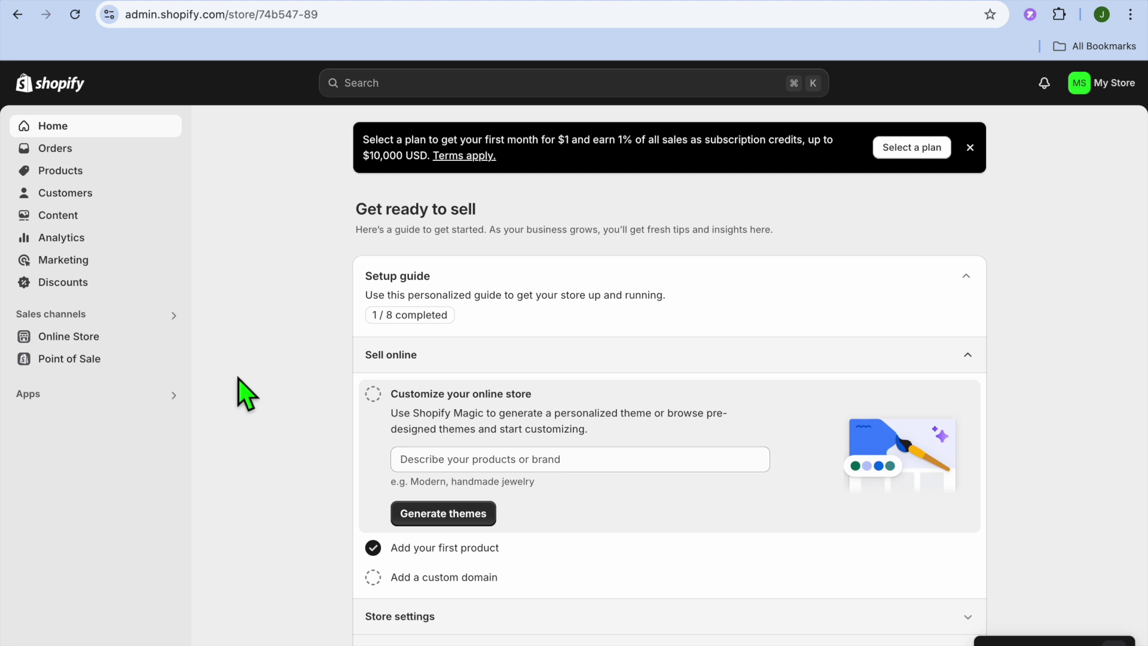
From the admin search bar's Apps list, open all recommended apps in the Shopify App Store
click(78, 402)
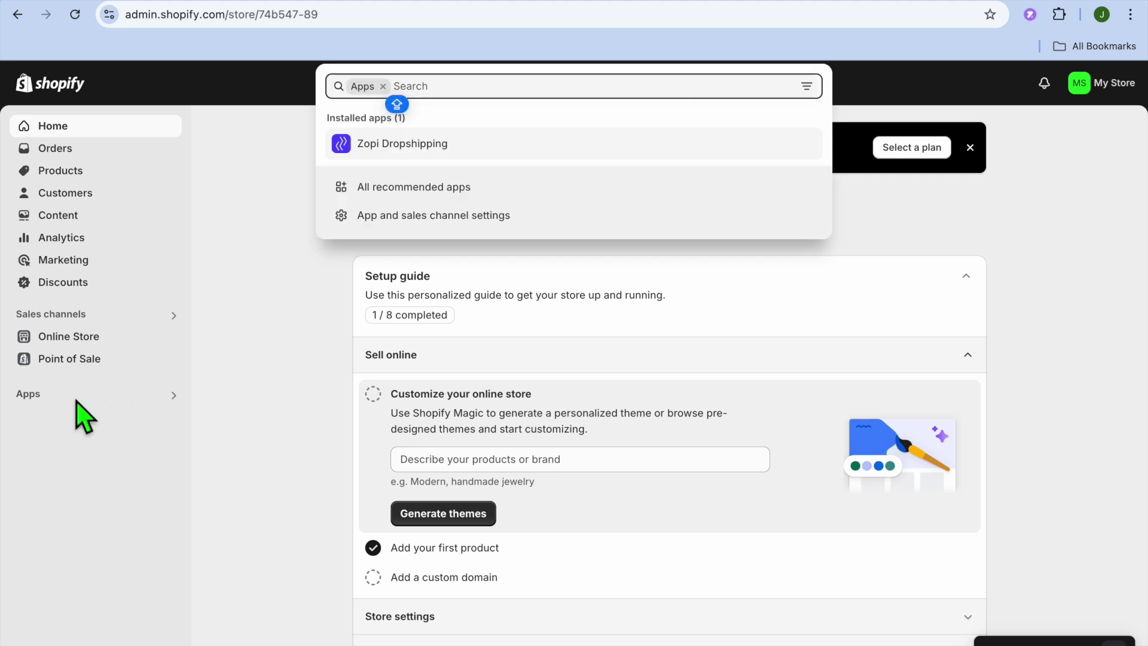
click(396, 197)
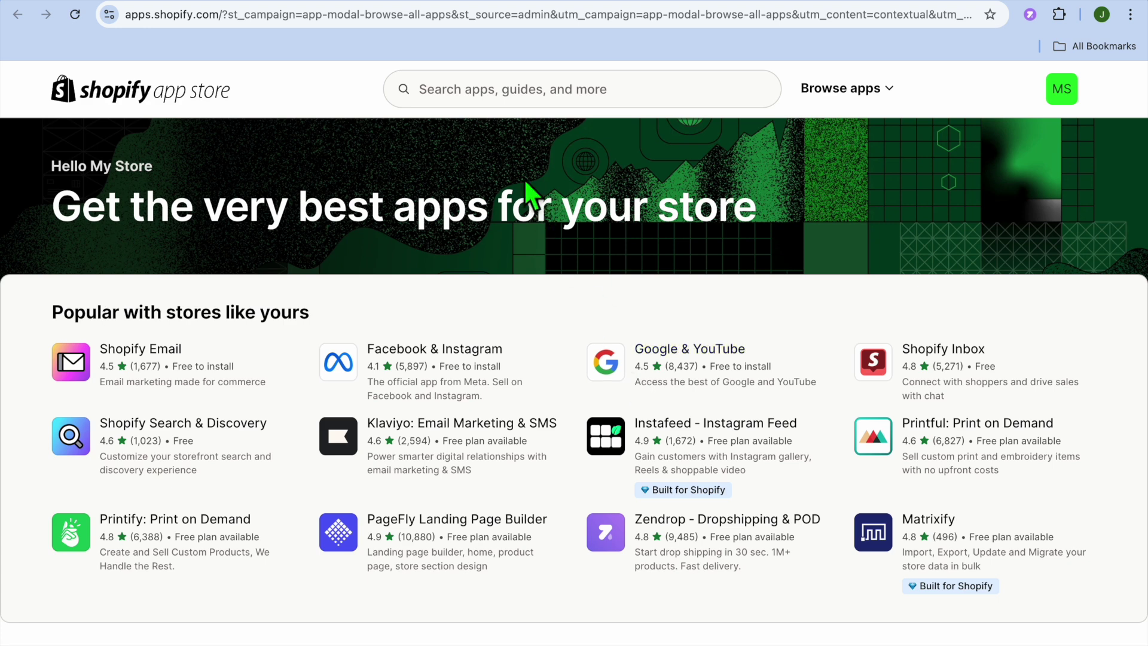
Search the App Store for 'digital downloads' and open the BIG Digital Downloads Products listing
click(487, 90)
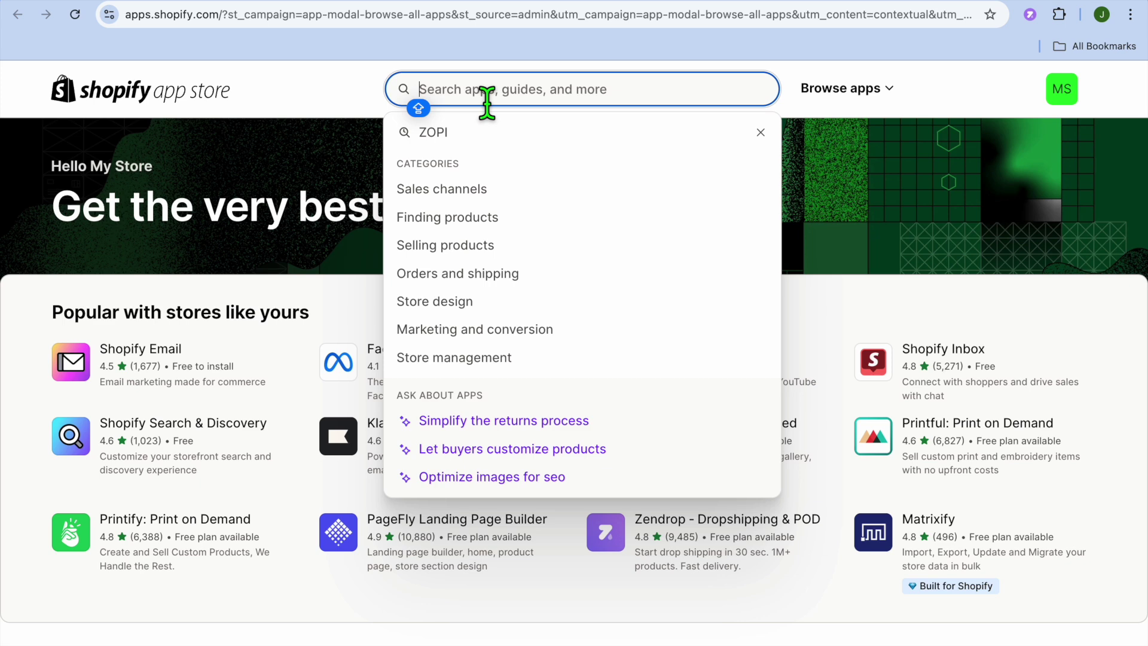
text(DIG)
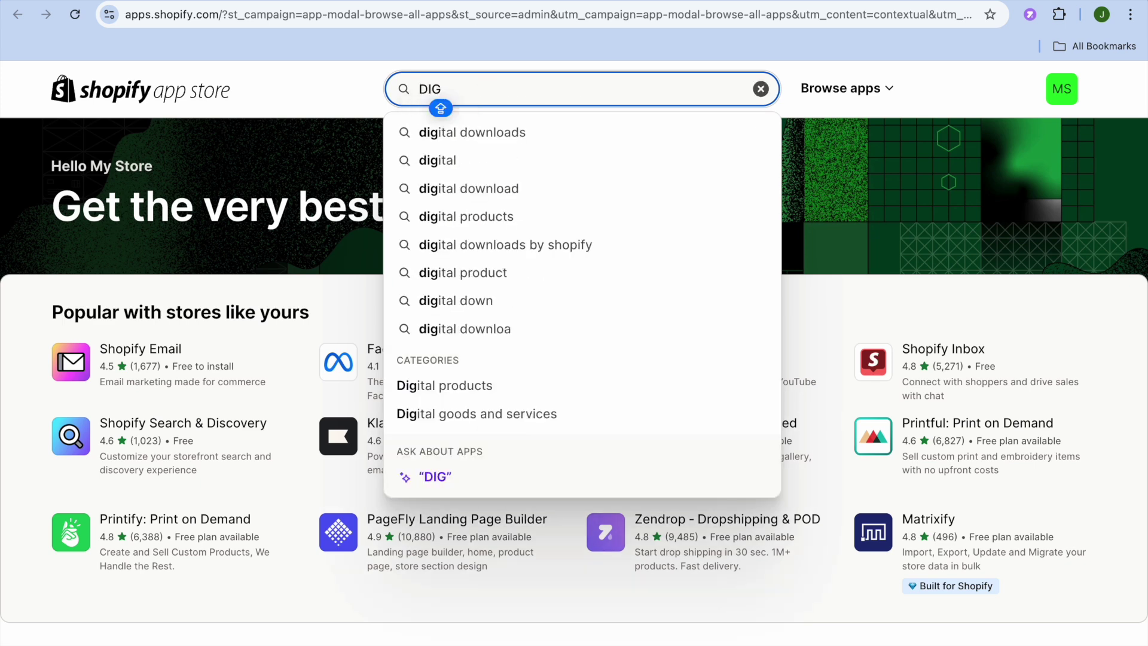
click(541, 136)
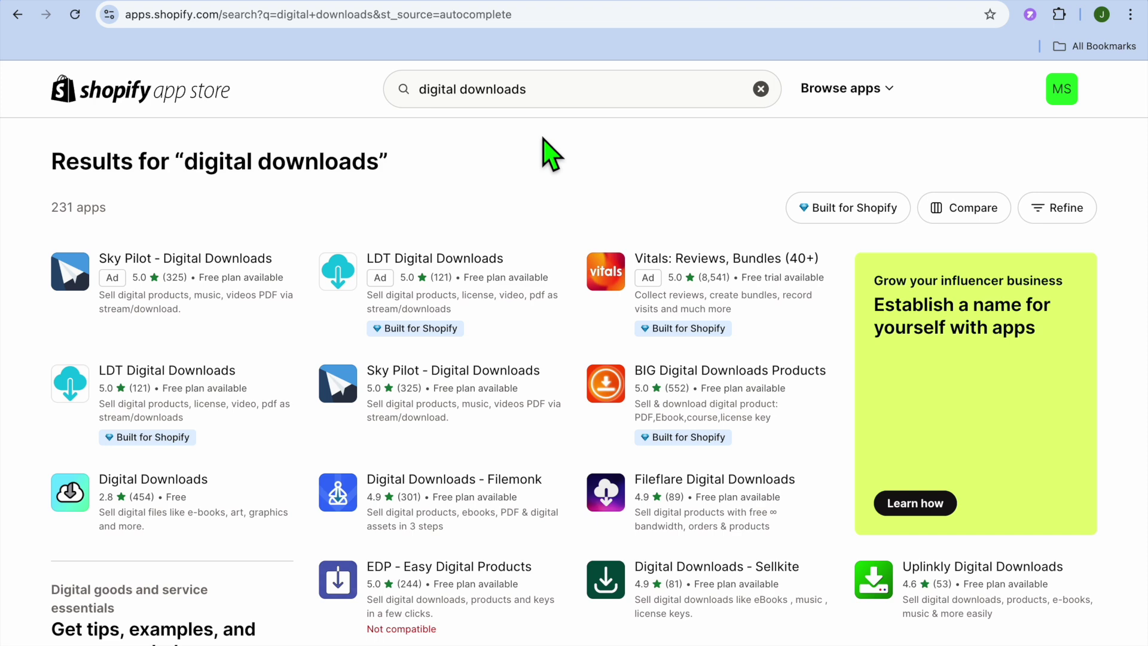
scroll(505, 191, down, 1)
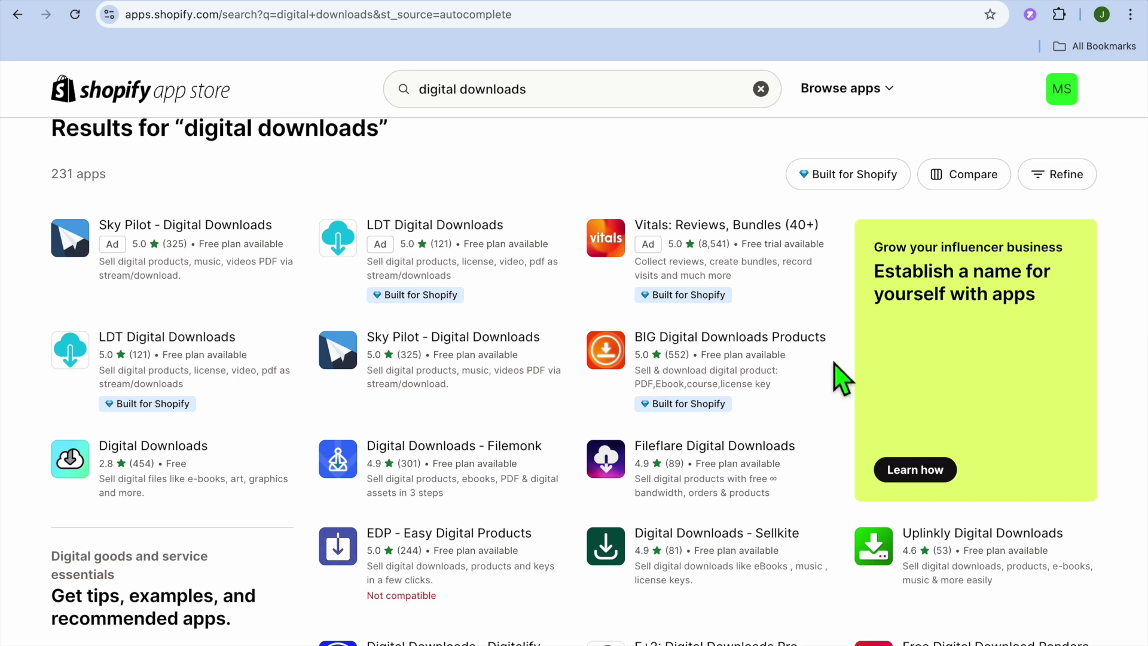
click(744, 342)
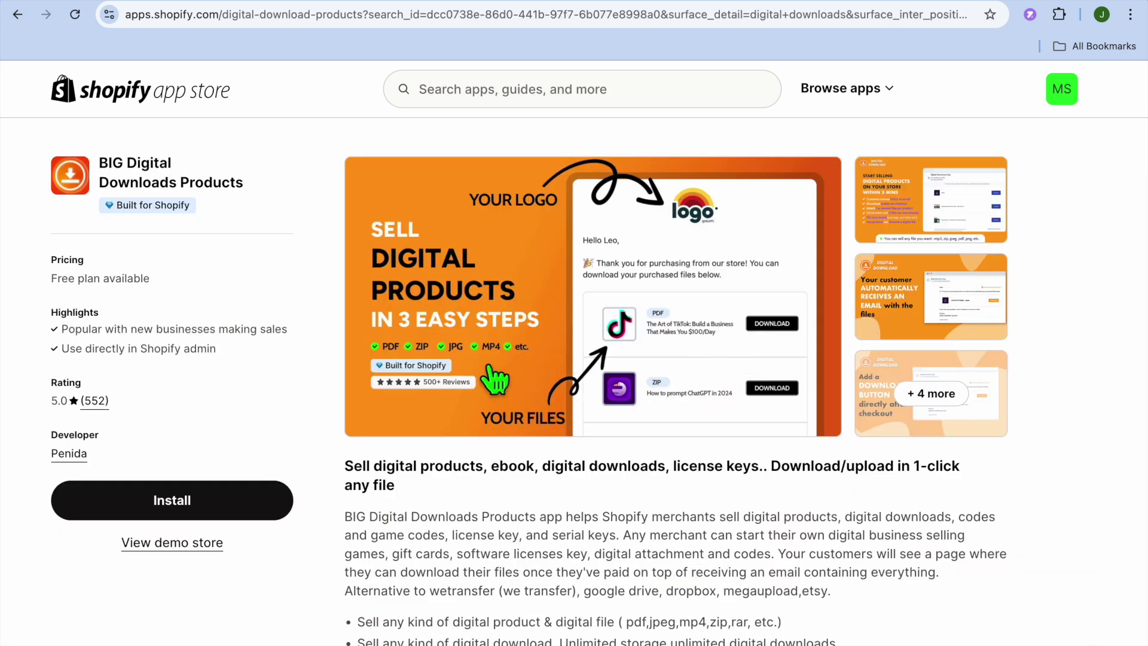
Review the Free, Pro $12.49, Elite $19.99 and Ultra $49.99 plans, then start installing
scroll(491, 377, down, 12)
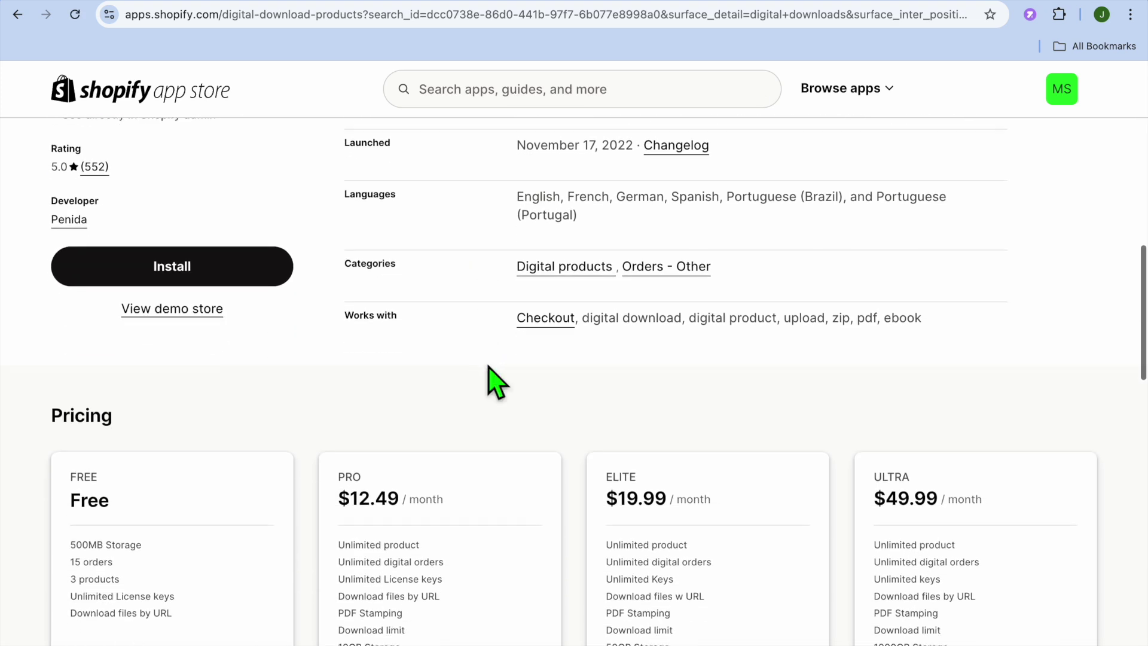
scroll(219, 381, down, 3)
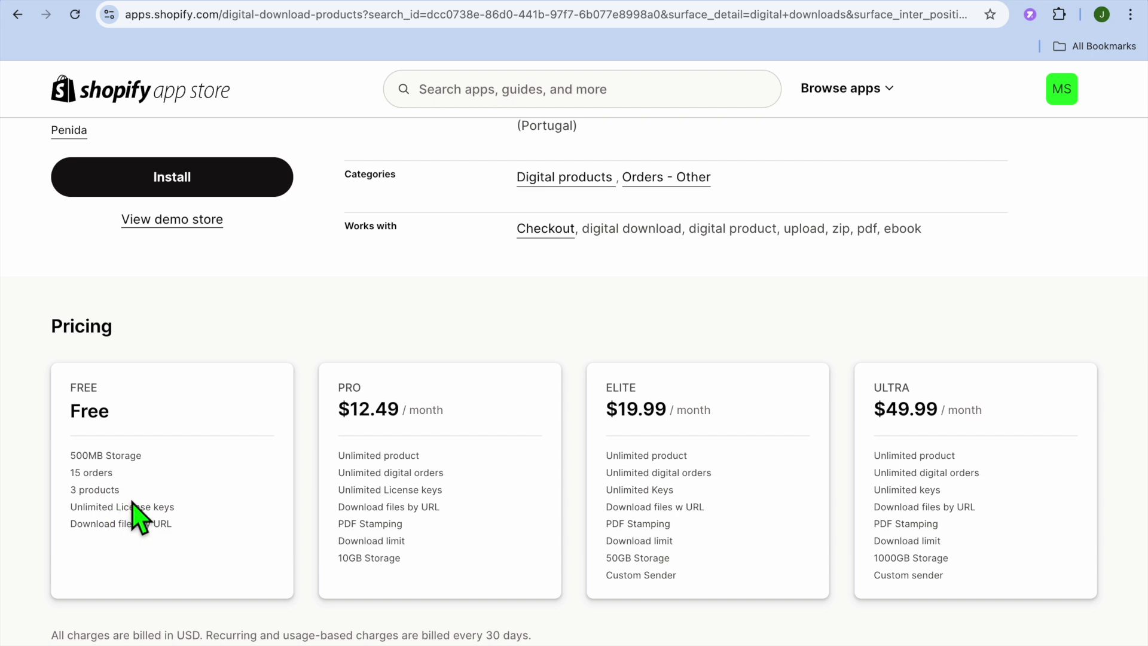
scroll(134, 519, up, 4)
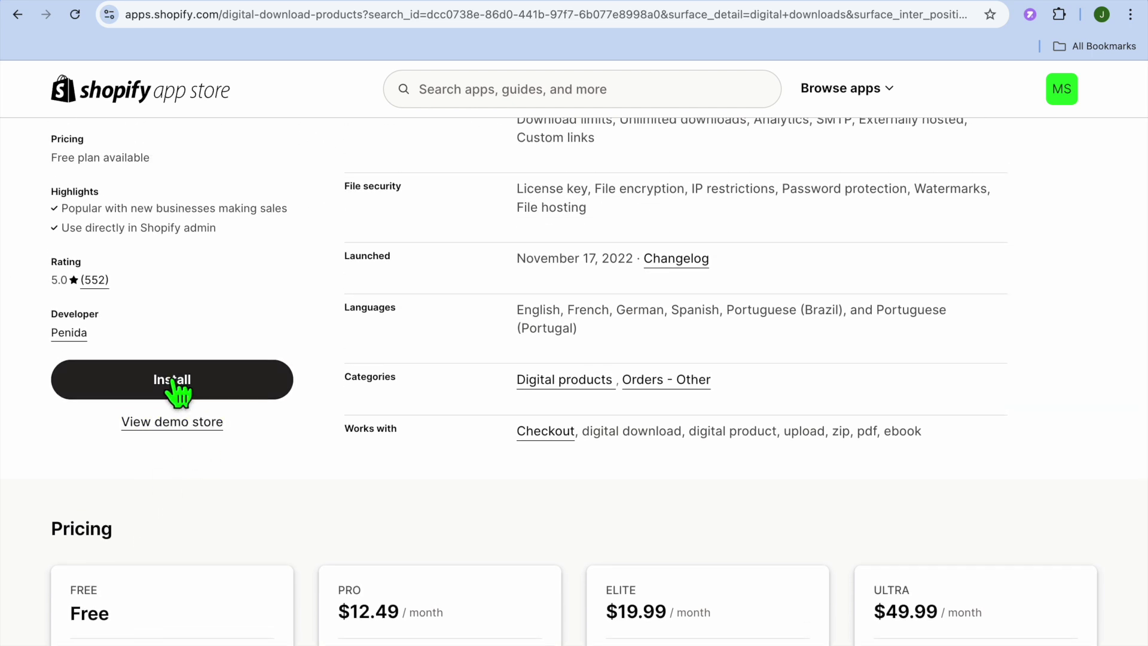
click(177, 390)
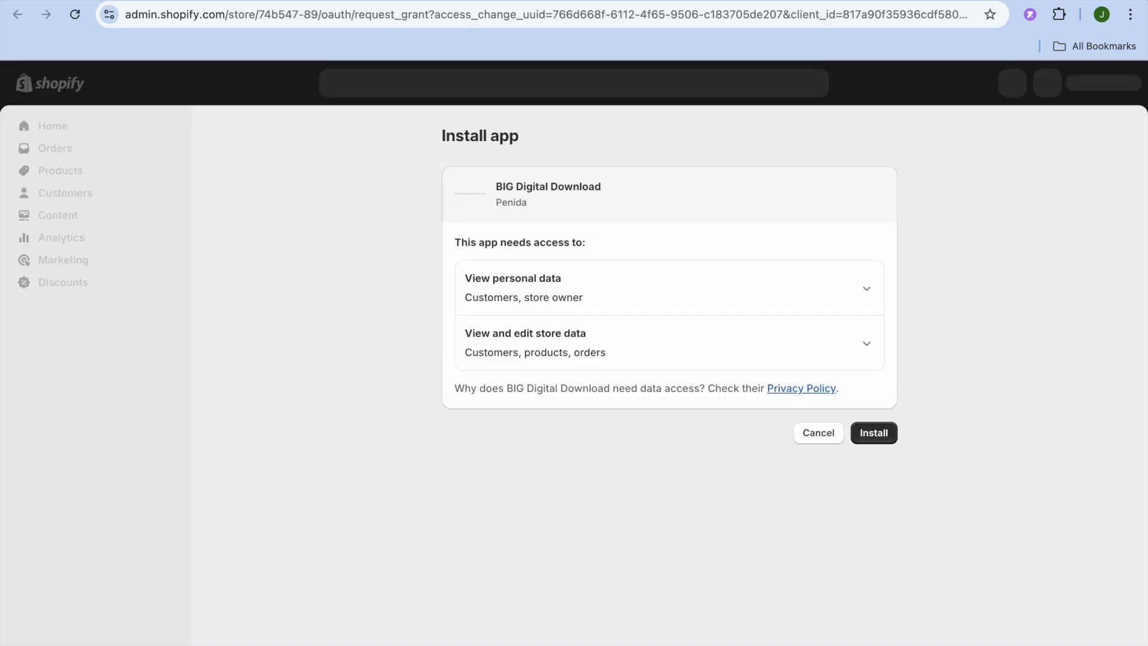
Approve BIG Digital Download's requested data access to complete the installation
click(873, 436)
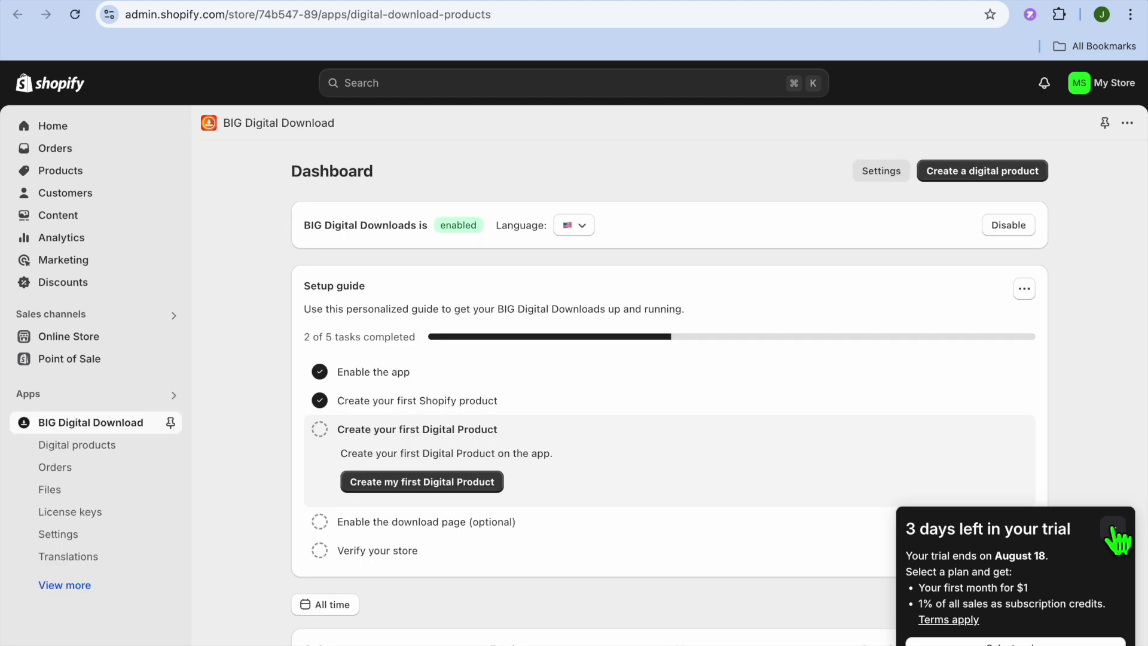
Collapse the trial reminder and start the first digital product from the setup guide
click(1112, 530)
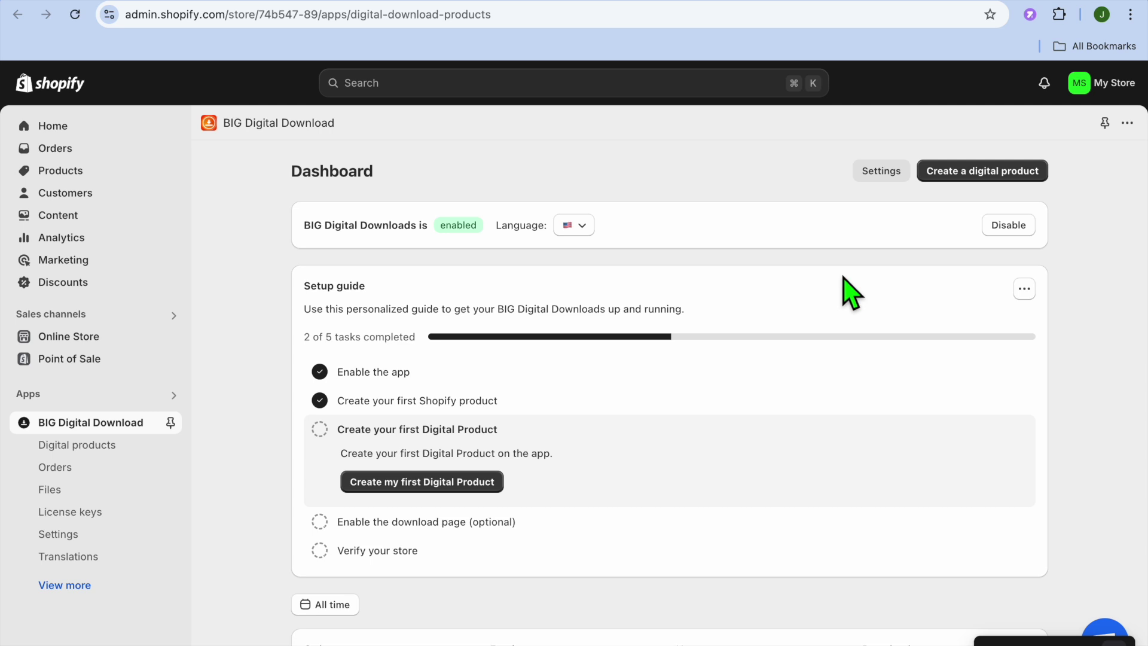
scroll(851, 293, down, 3)
scroll(852, 293, up, 2)
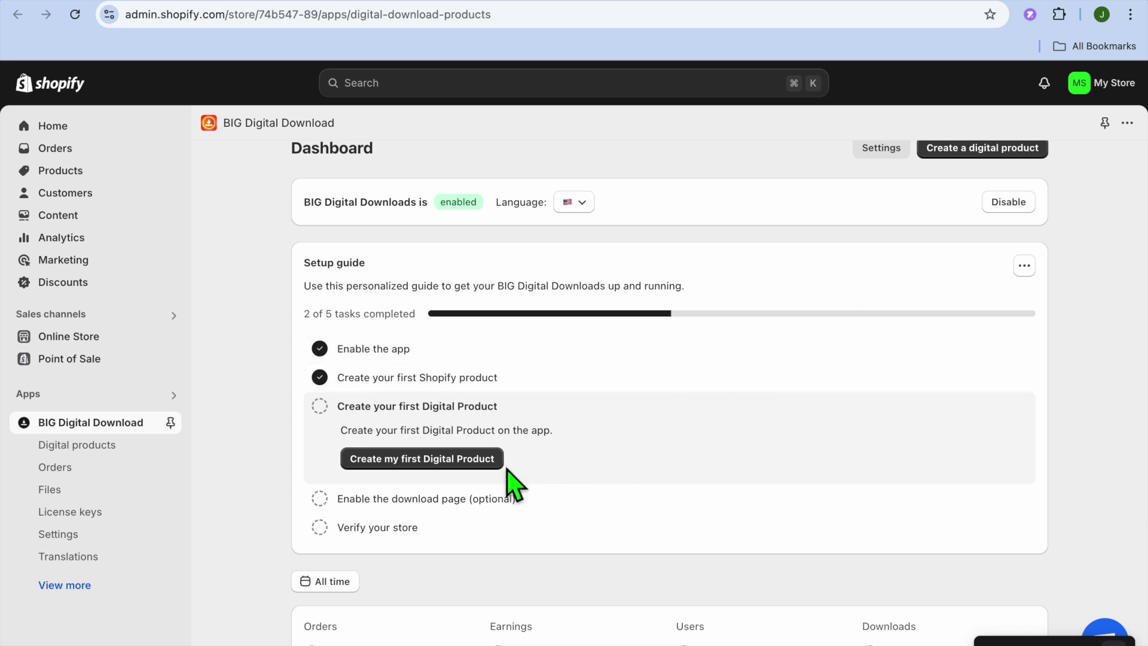
click(489, 460)
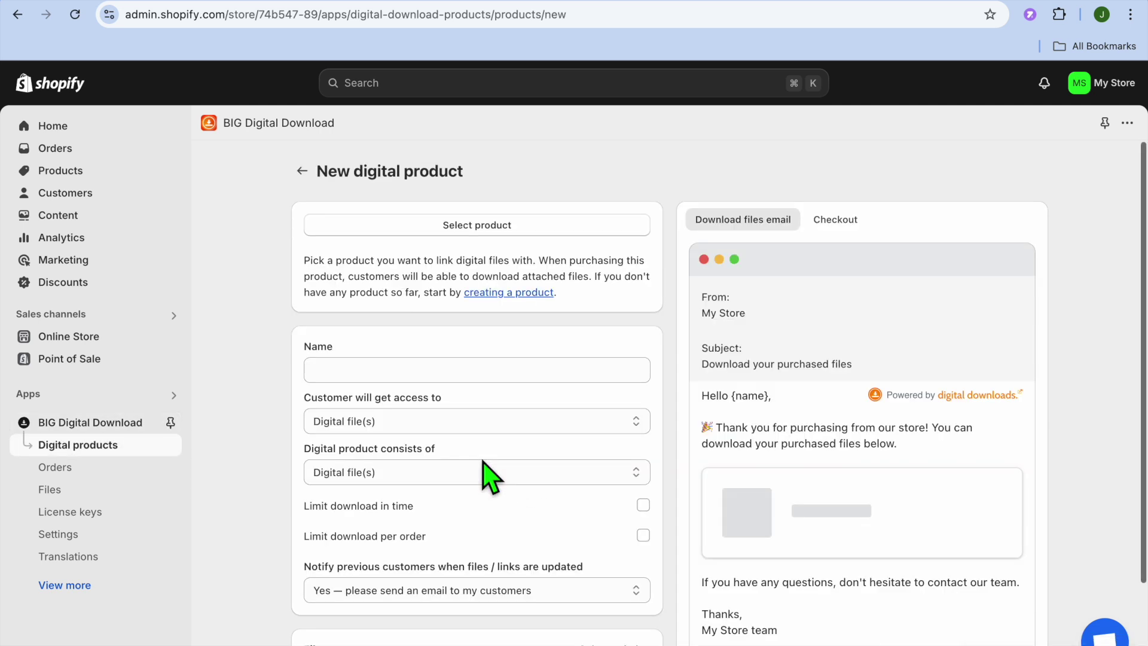
Name the digital product 'TEST BOOK' and keep customer access as Digital file(s)
click(422, 375)
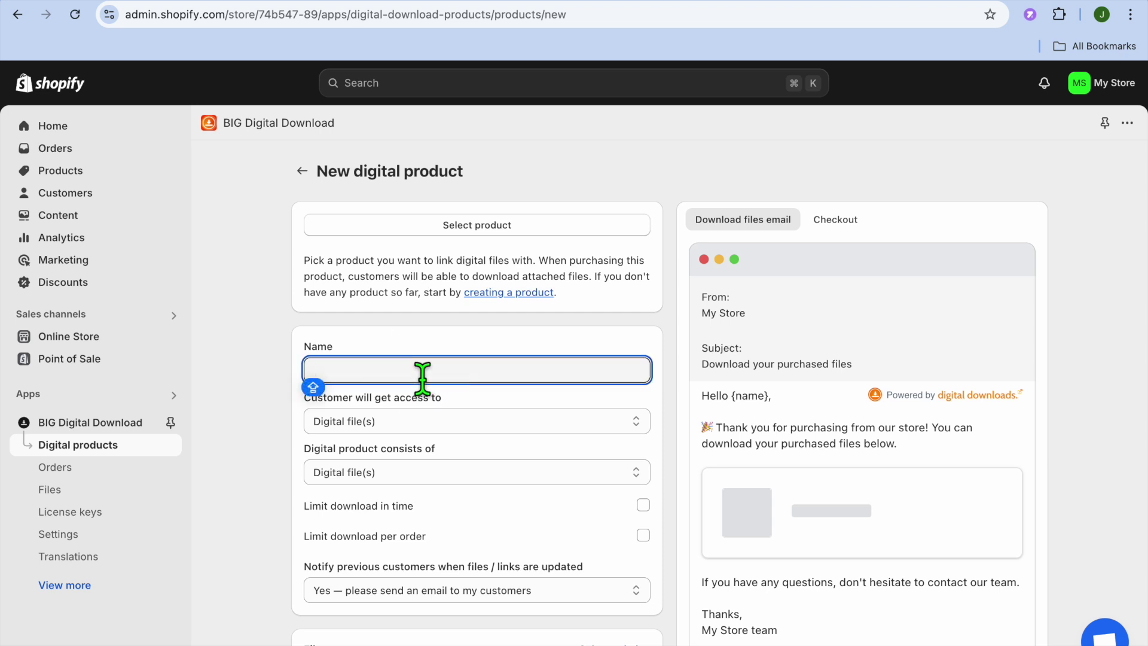
text(TE)
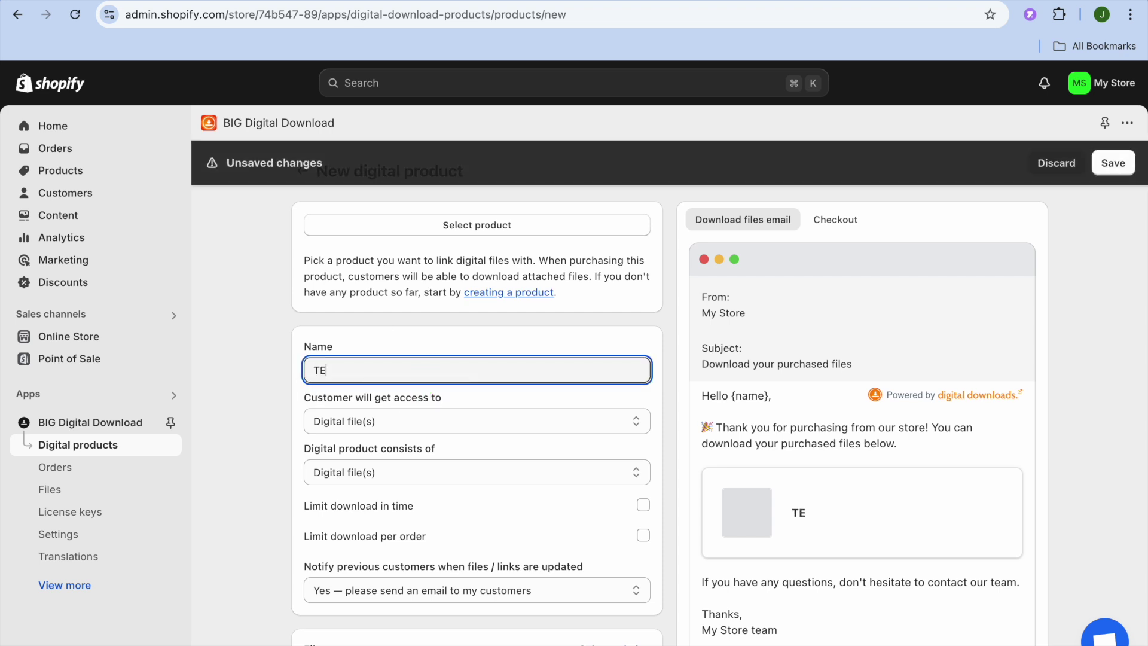
text(ST BOOK)
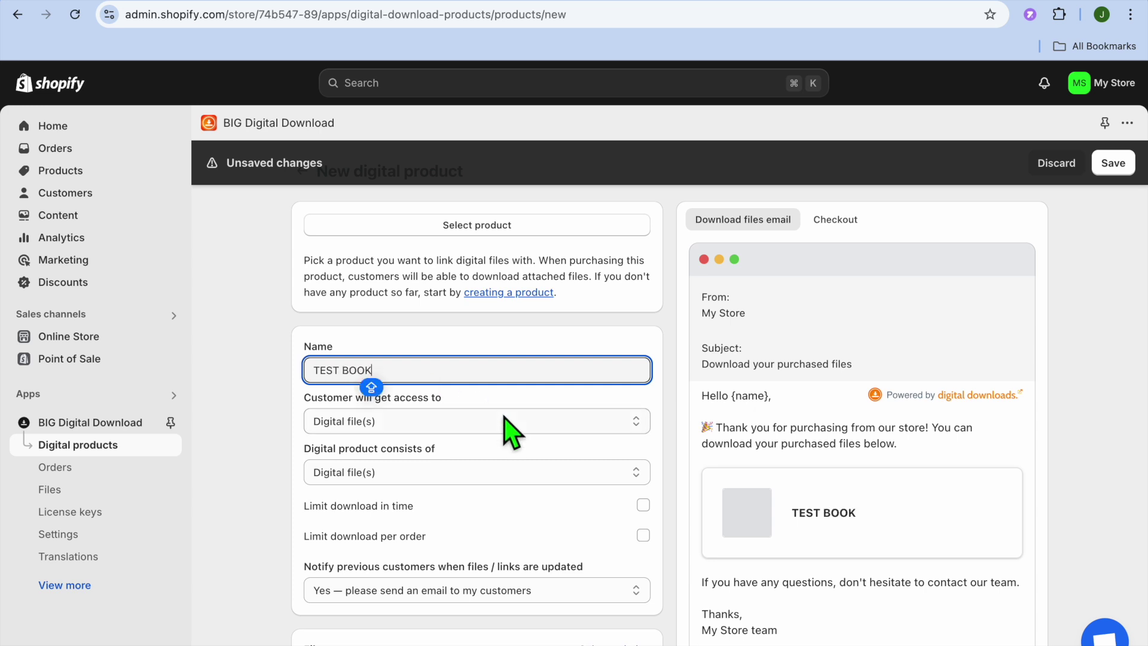
click(435, 421)
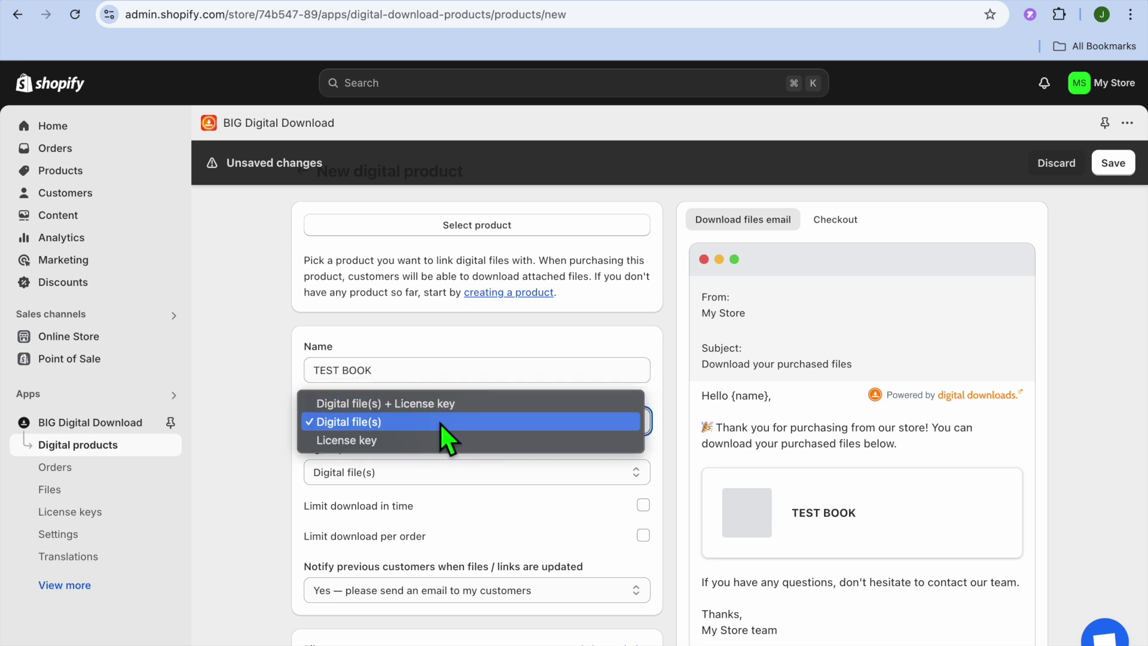
click(439, 422)
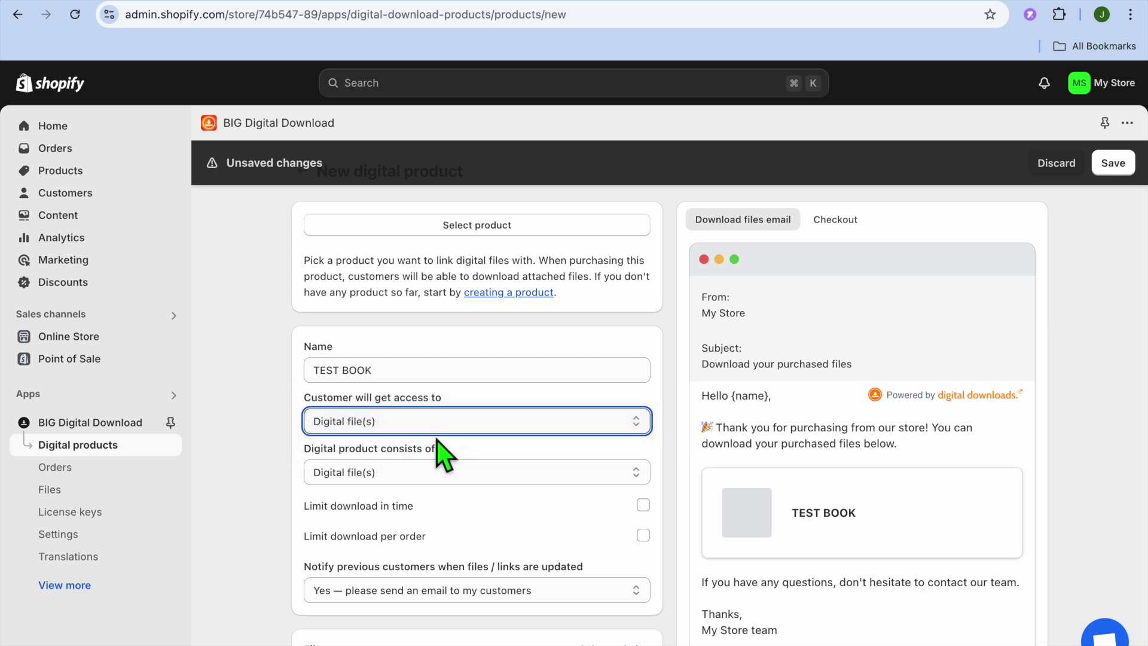
Switch on the Limit download per order option further down the form
scroll(438, 467, down, 2)
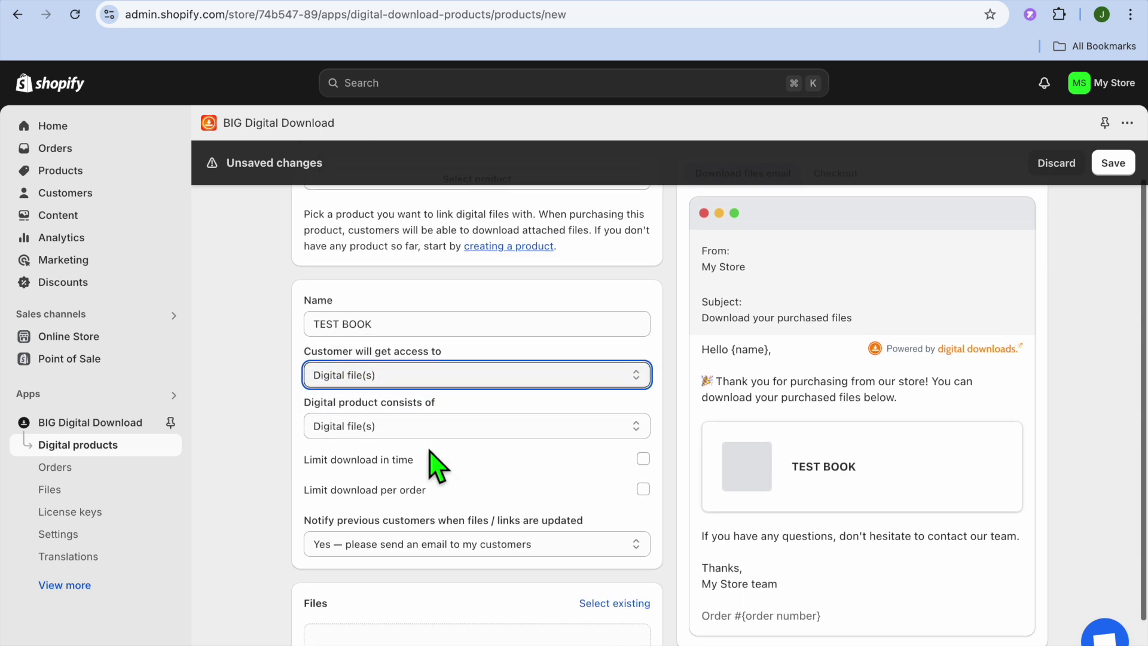
scroll(438, 466, down, 1)
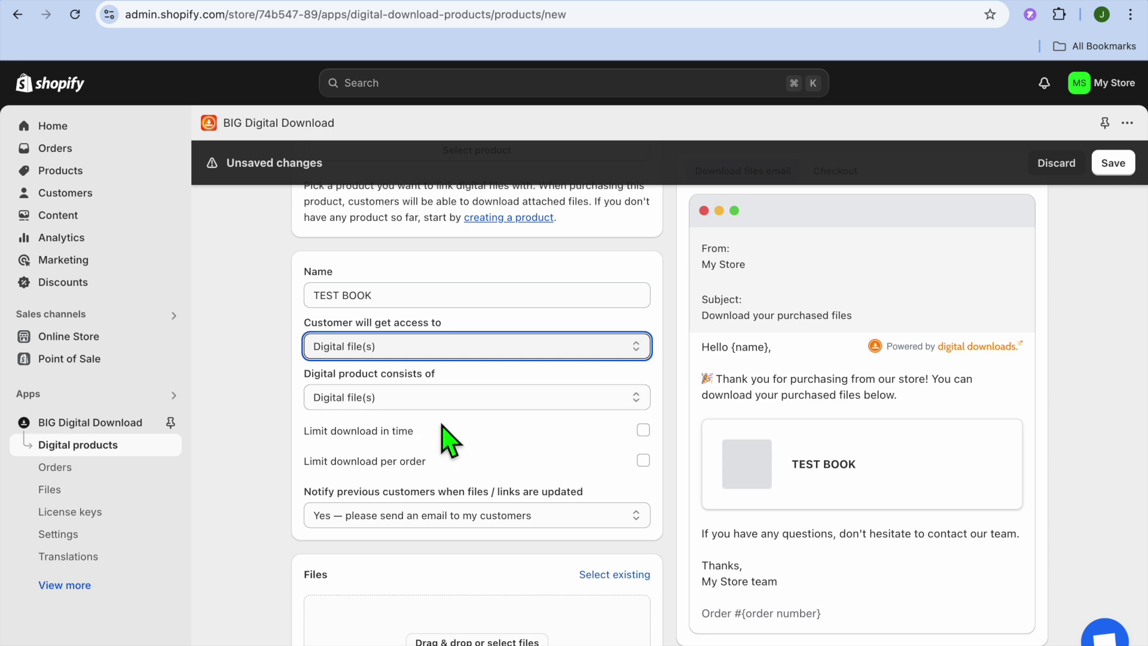
scroll(442, 426, down, 1)
scroll(446, 430, down, 1)
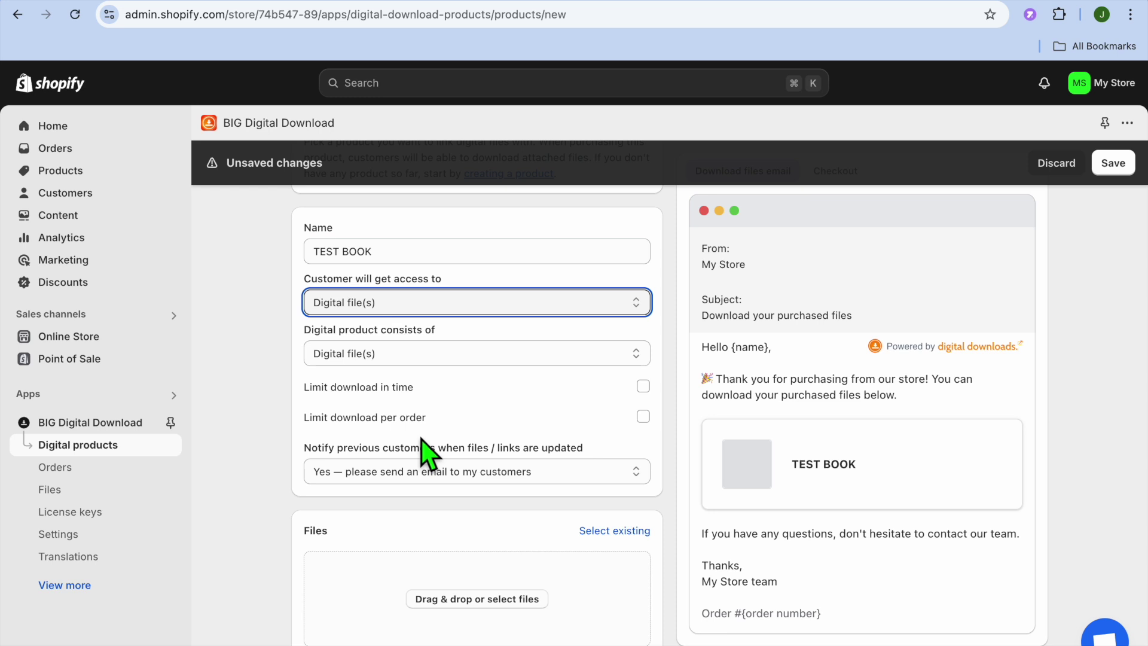
click(643, 416)
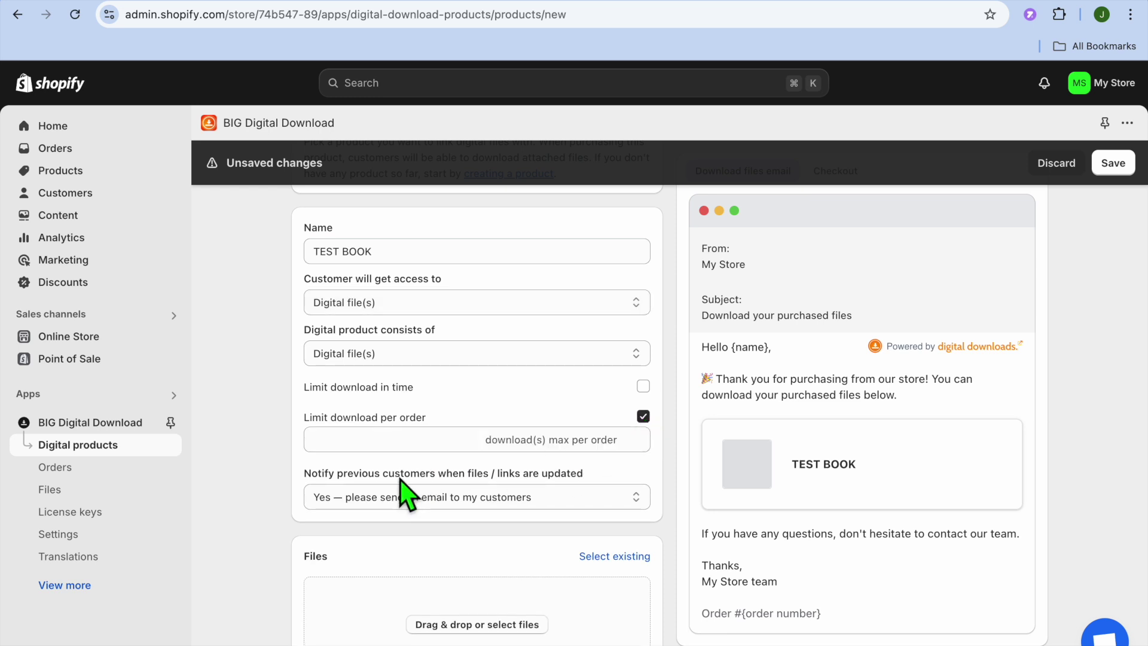
Set the maximum downloads per order to 1, then move to the Canva tab
click(379, 446)
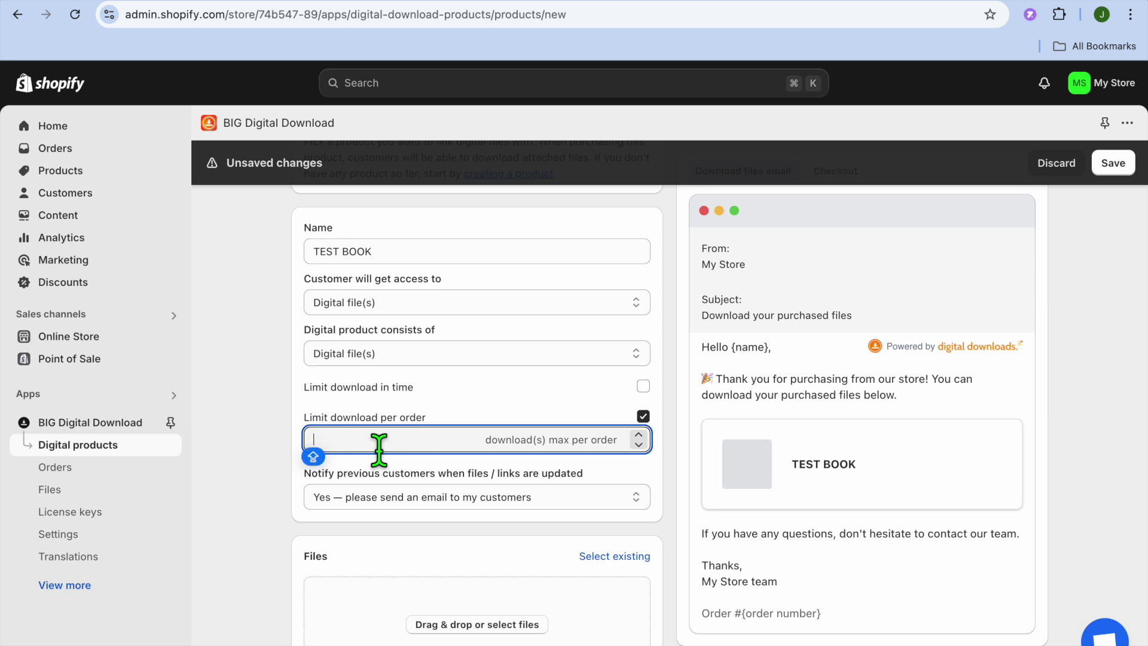
text(1)
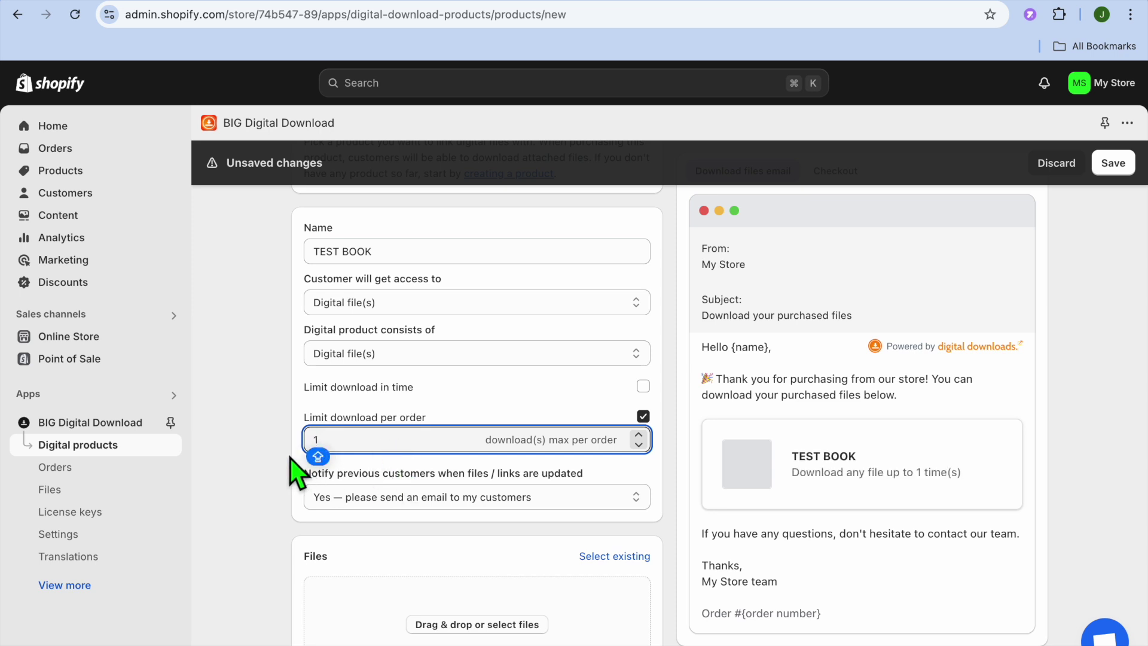
click(297, 472)
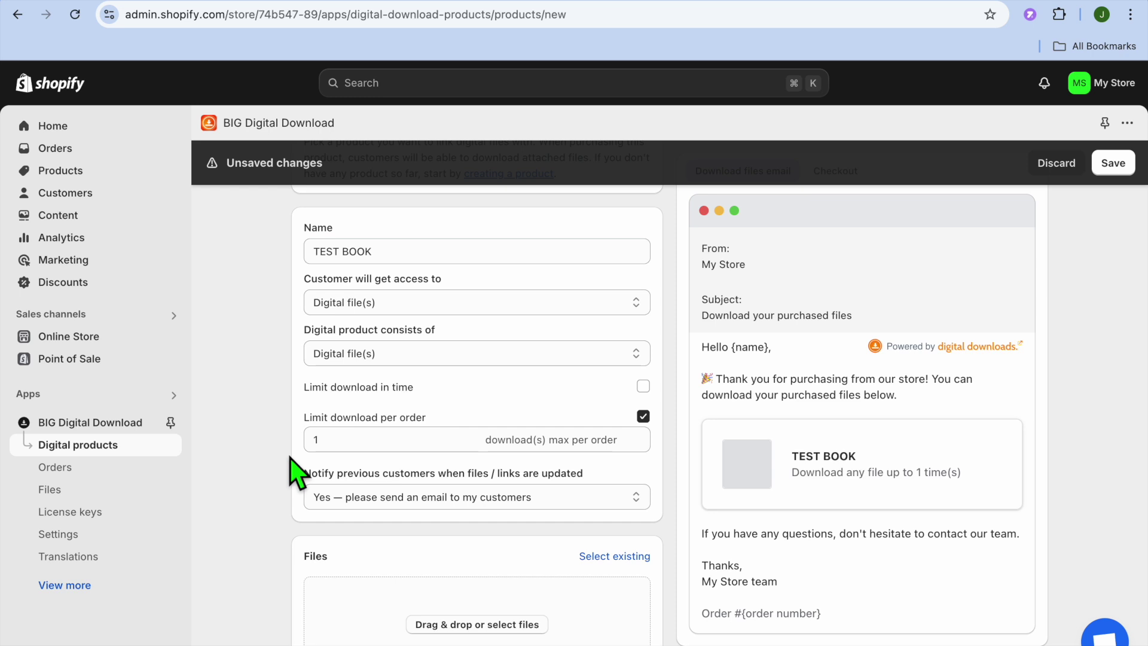
scroll(297, 474, down, 1)
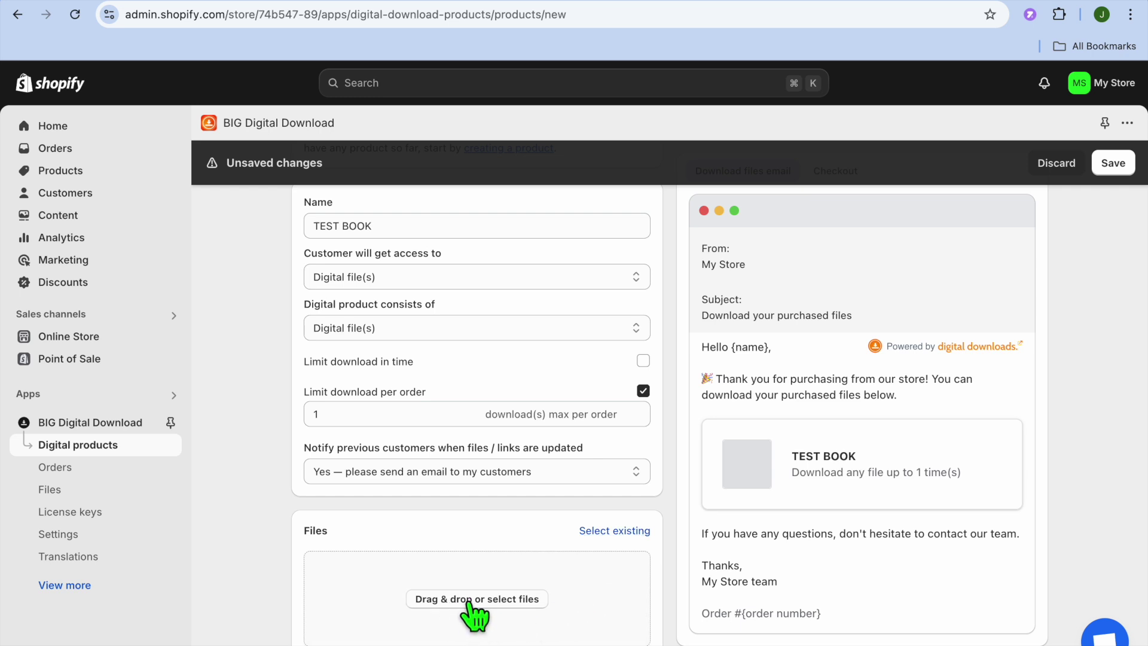
click(968, 9)
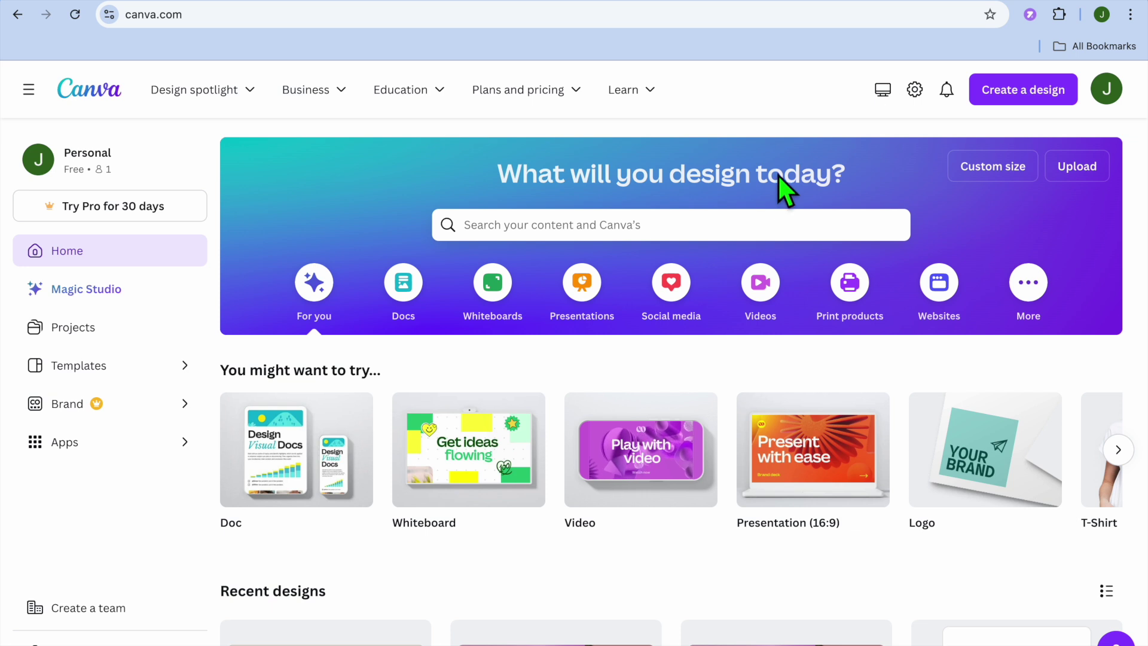
Search Canva Templates for 'ebook multiple pages' and open the Finance Basics ebook cover template
click(671, 232)
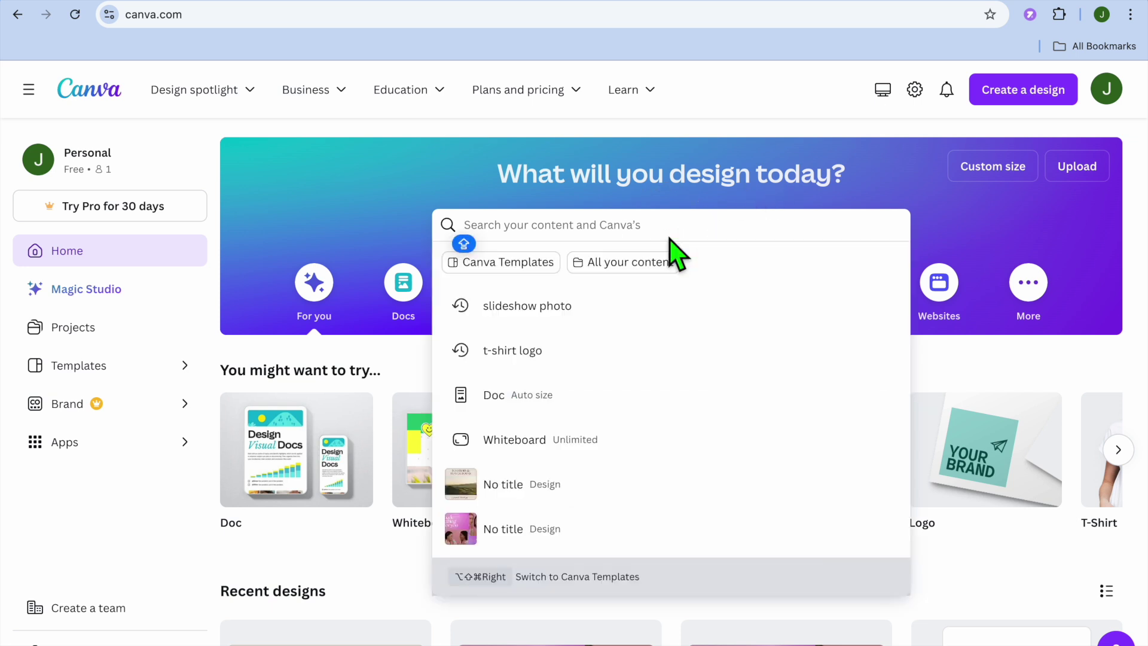
text(E)
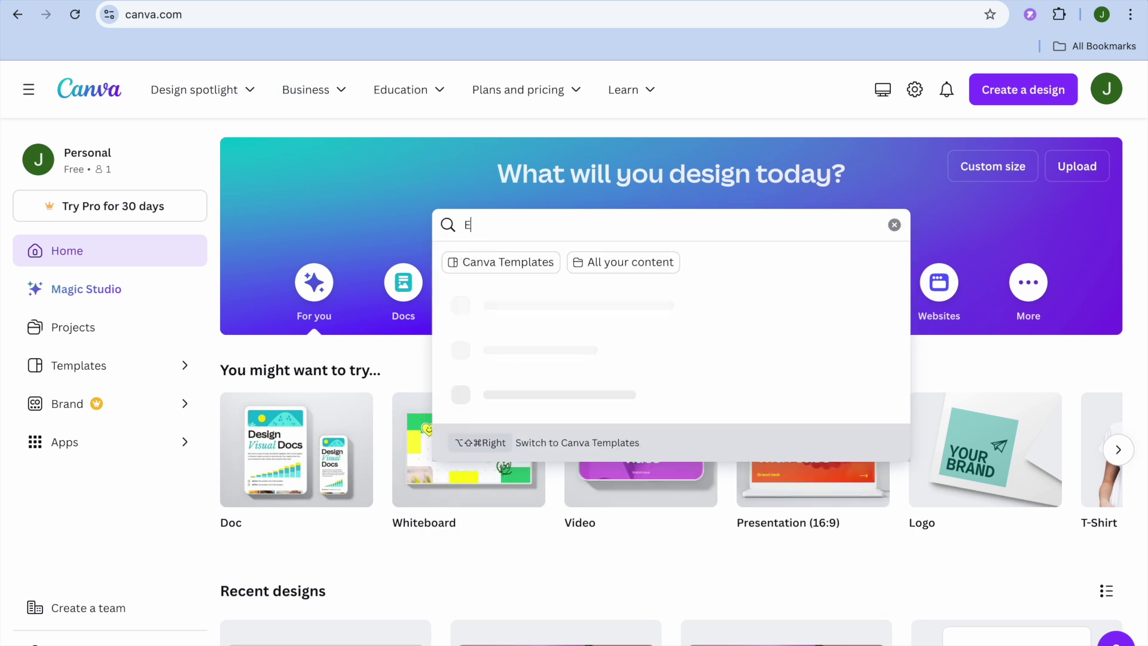
text(BOOK)
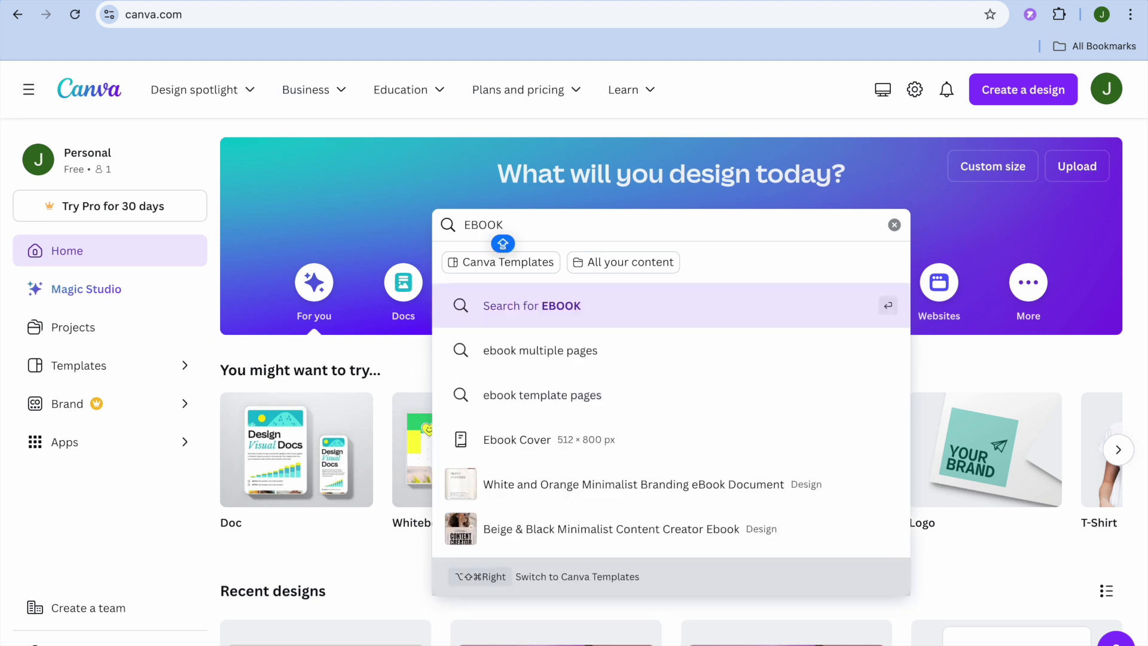
click(589, 353)
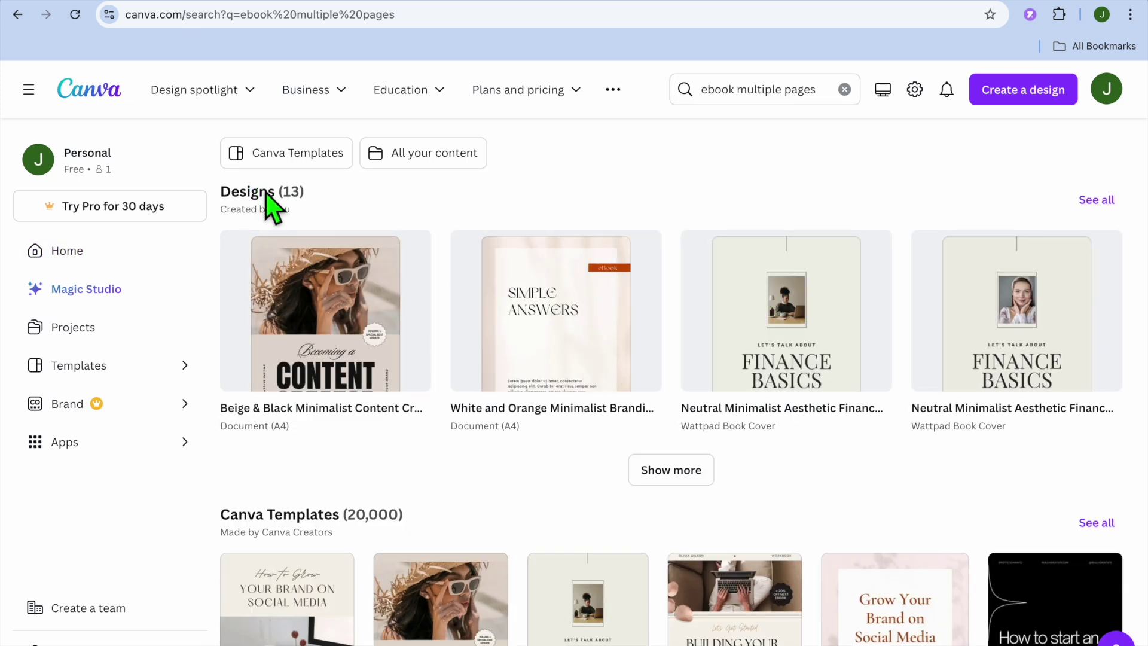
click(280, 157)
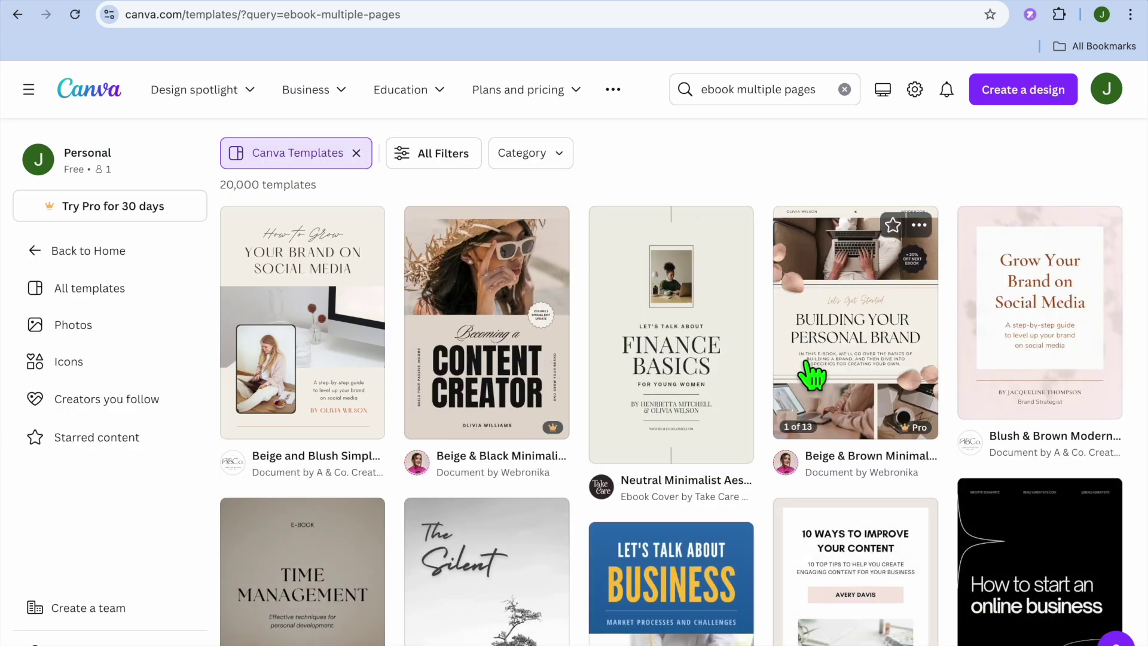
scroll(809, 372, down, 1)
scroll(811, 375, down, 1)
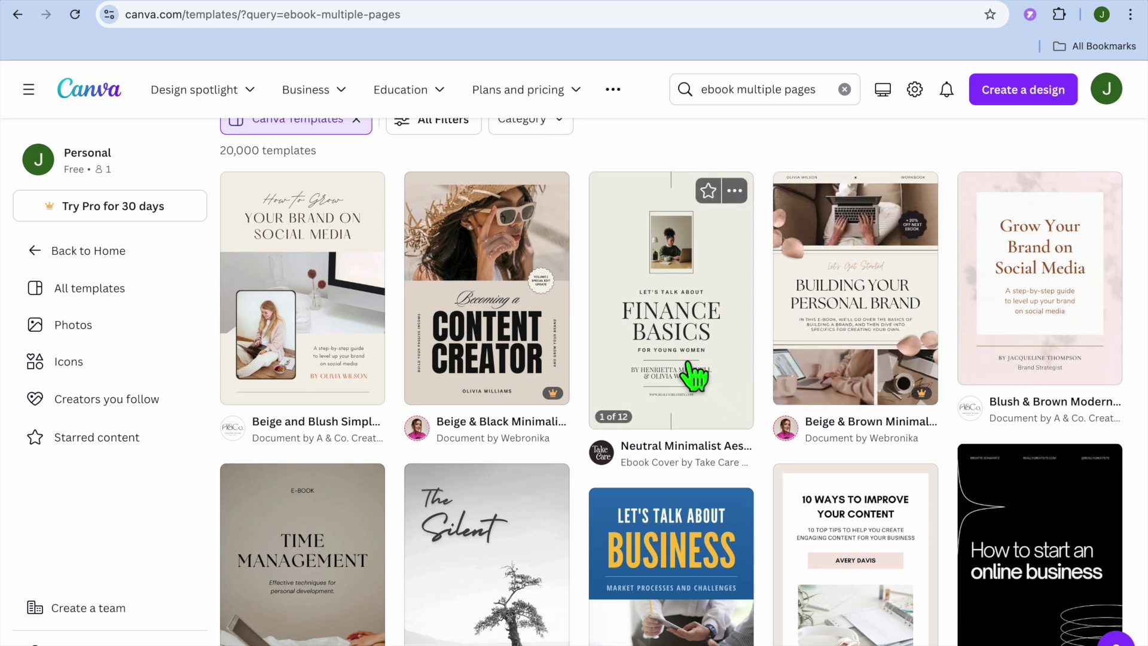
scroll(693, 375, down, 3)
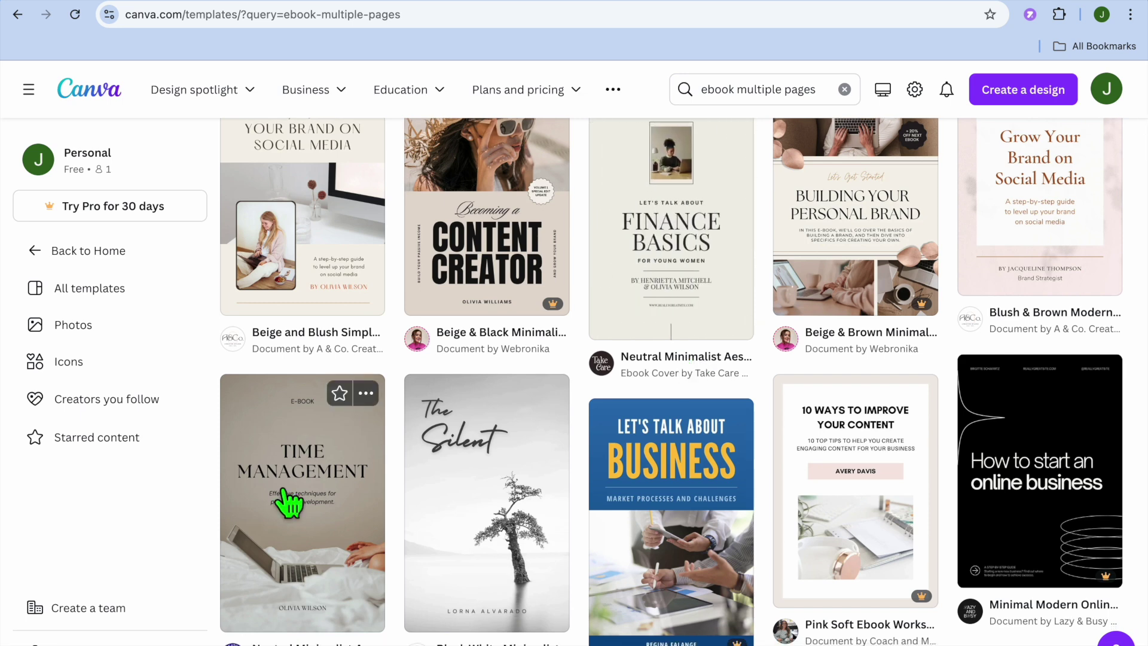
click(665, 254)
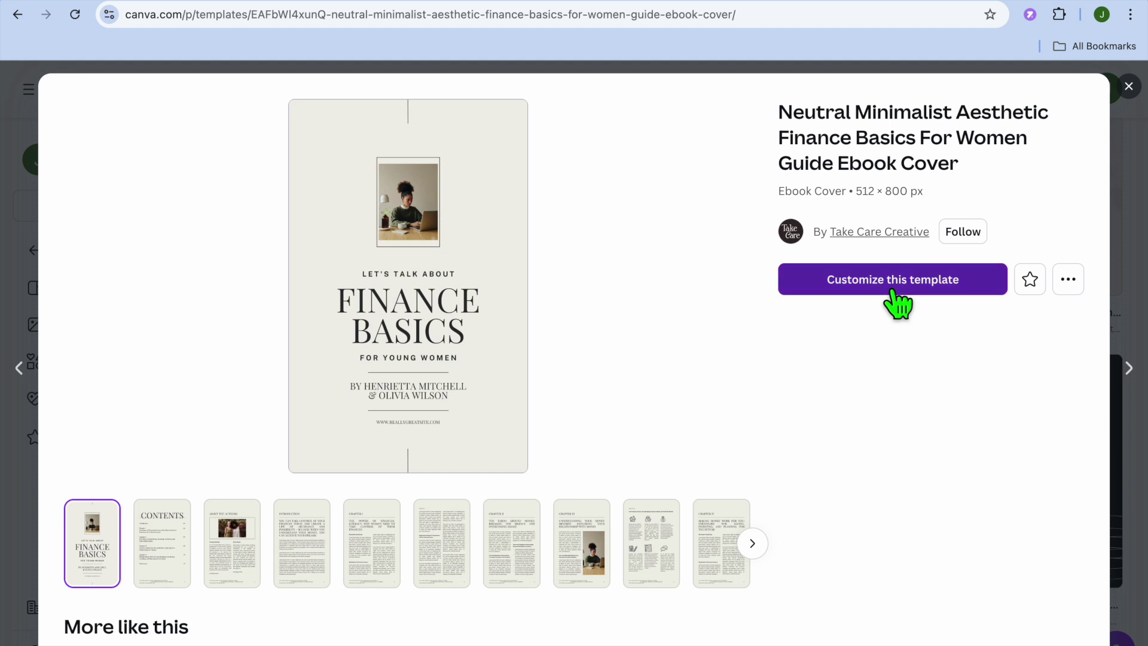
Customize the Finance Basics template into a new design, review its pages, and open Share
click(897, 305)
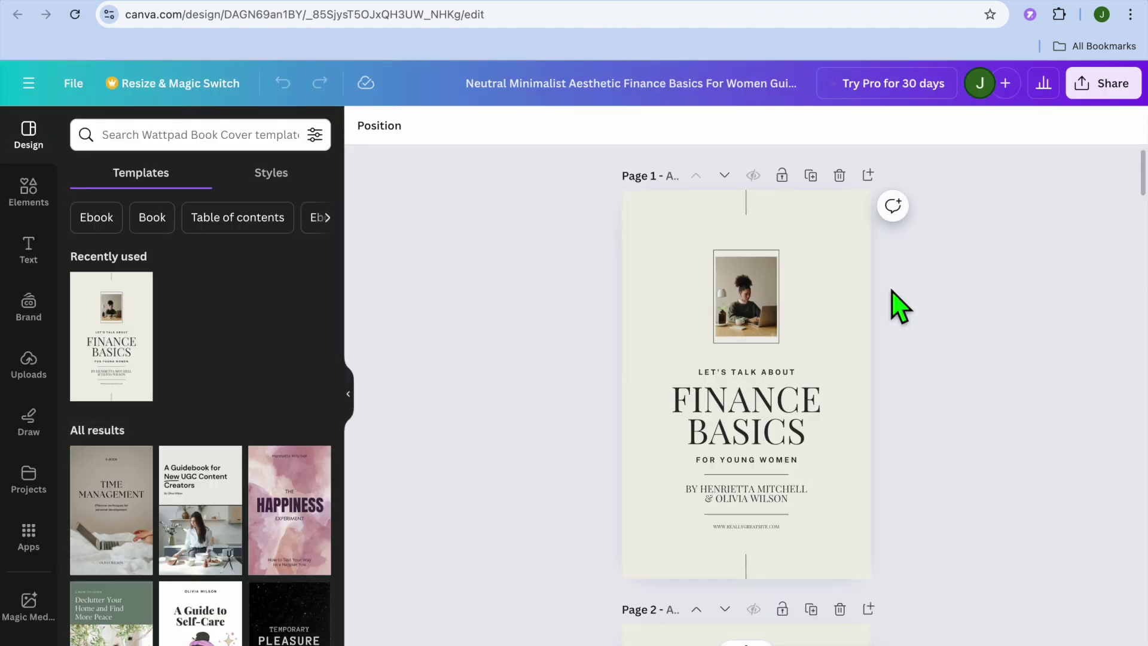
scroll(894, 304, down, 5)
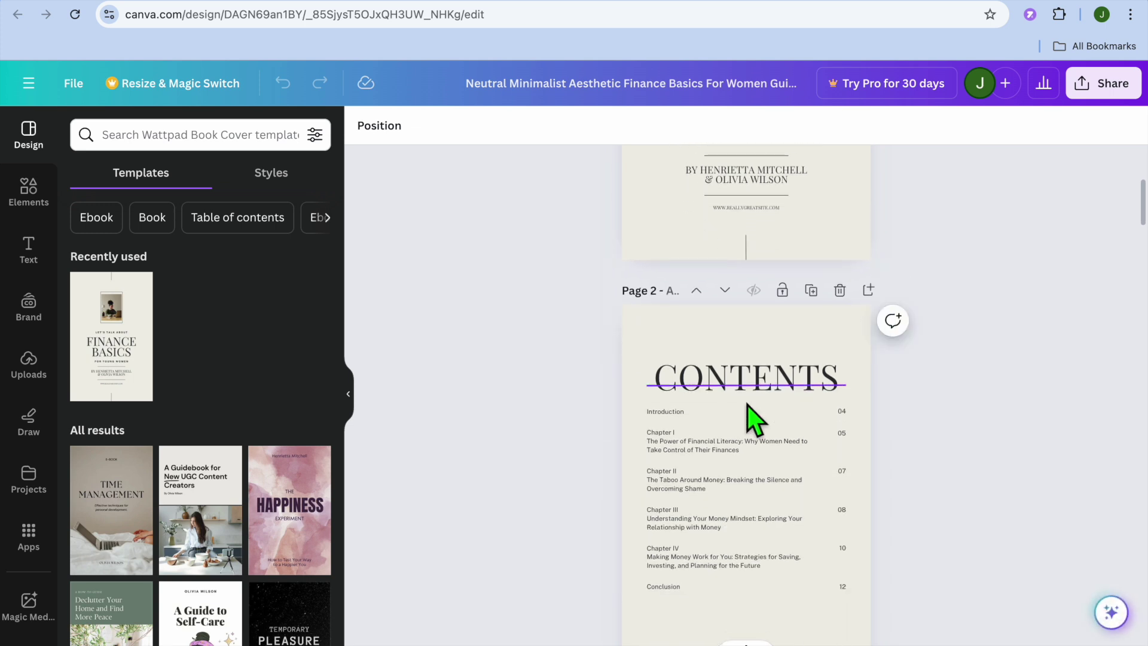
scroll(764, 544, down, 5)
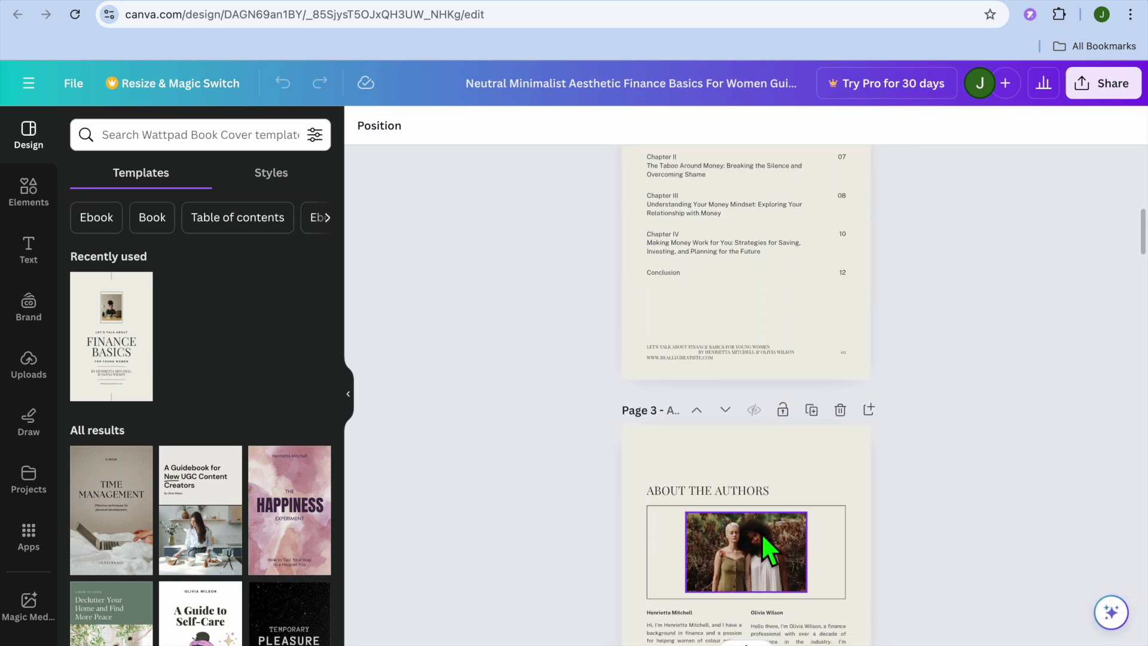
scroll(980, 425, up, 10)
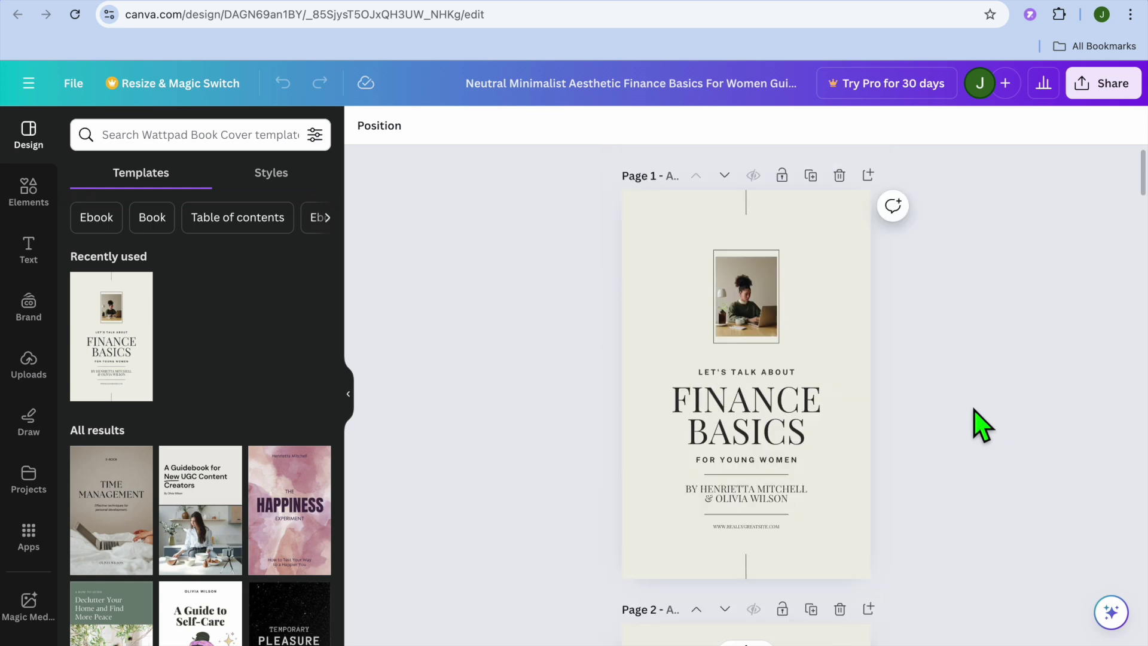
click(1107, 99)
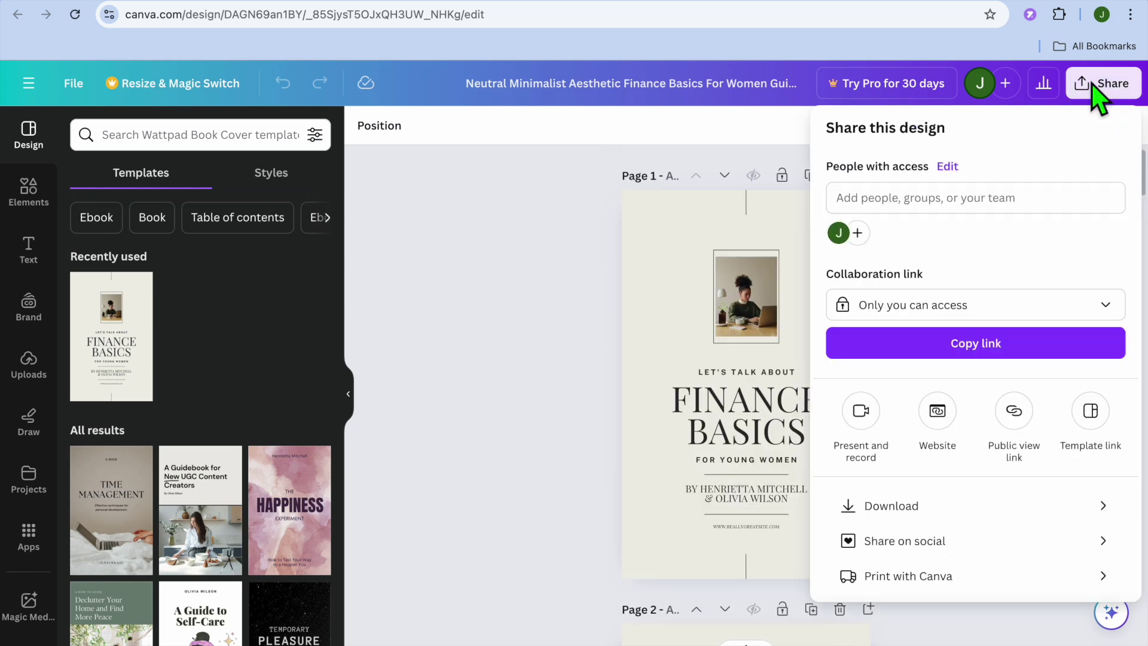
Download the design as a PDF Standard file and return to the Shopify form
click(1049, 509)
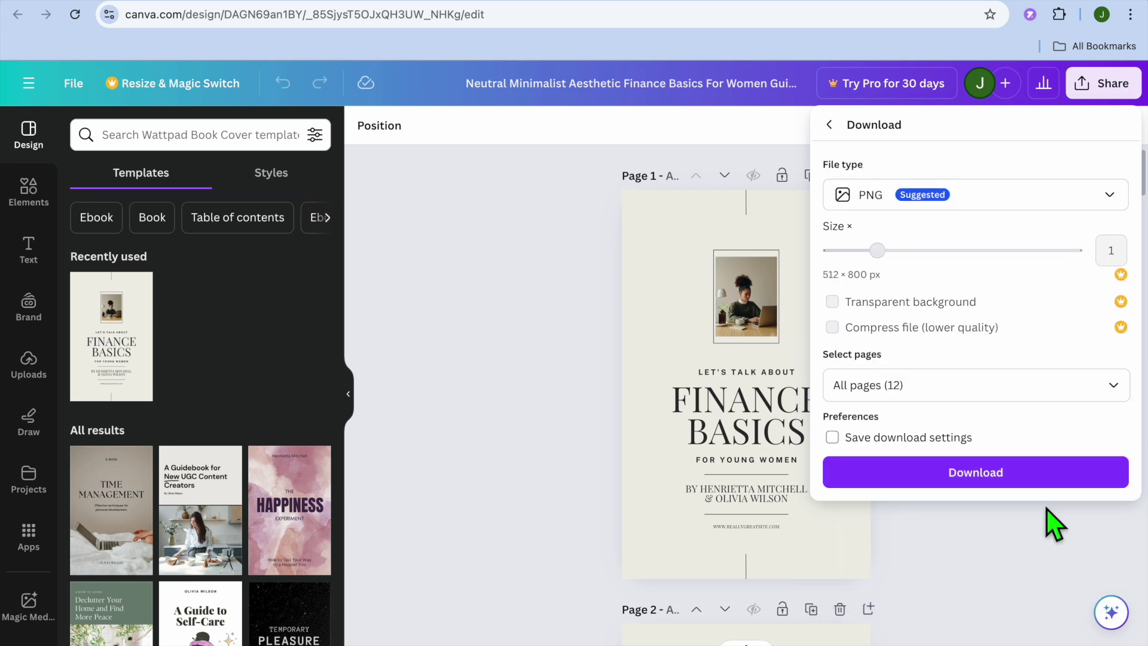
click(1114, 198)
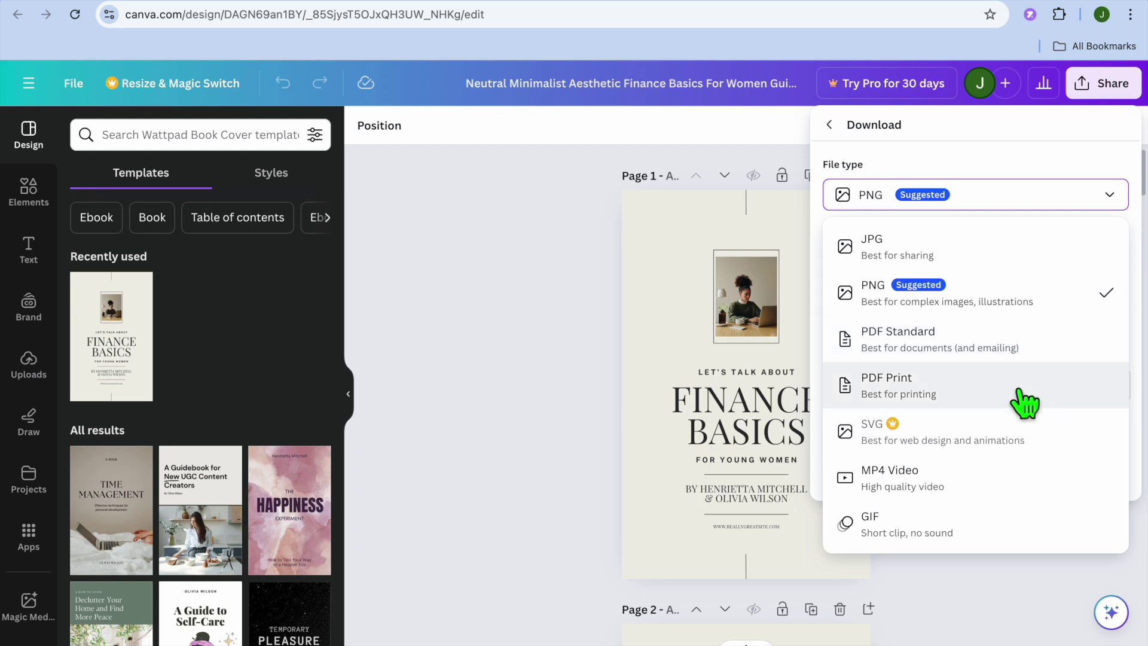
click(1038, 348)
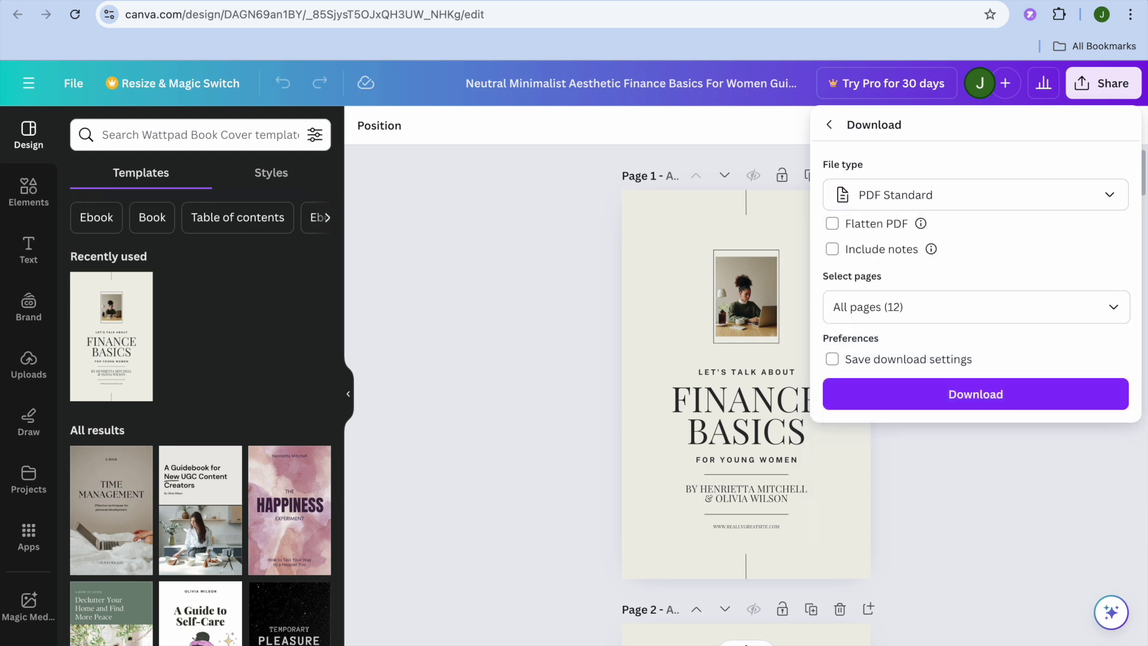
click(995, 398)
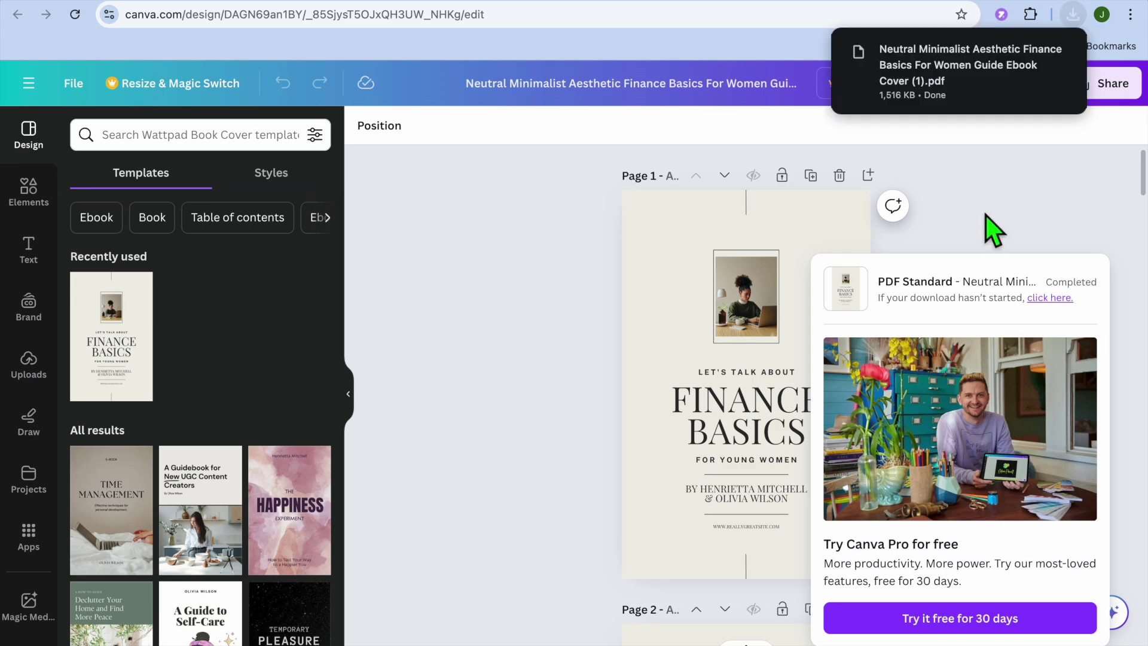
key(ctrl+Tab)
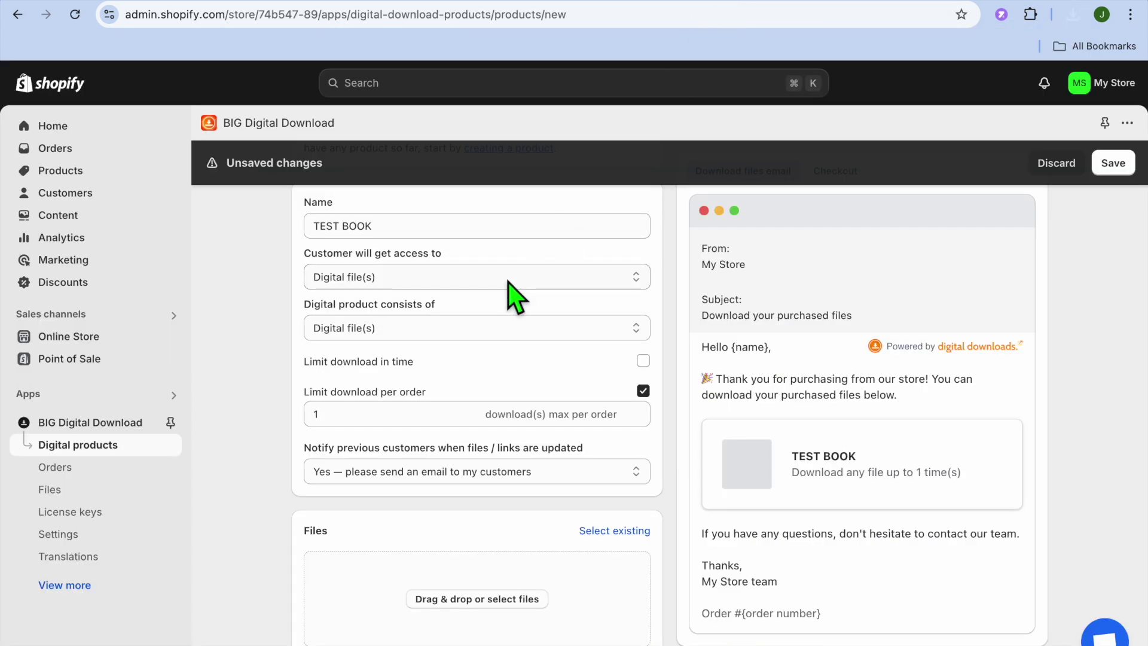
Upload the downloaded Finance Basics PDF to TEST BOOK, then return to the Canva design
click(485, 602)
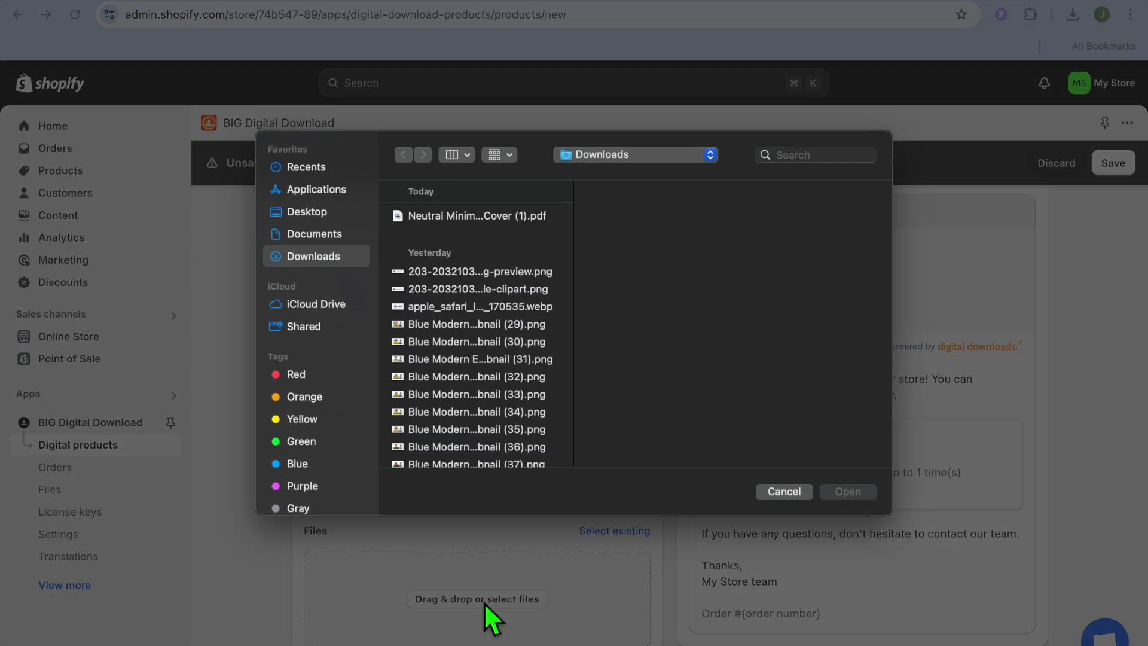
click(472, 216)
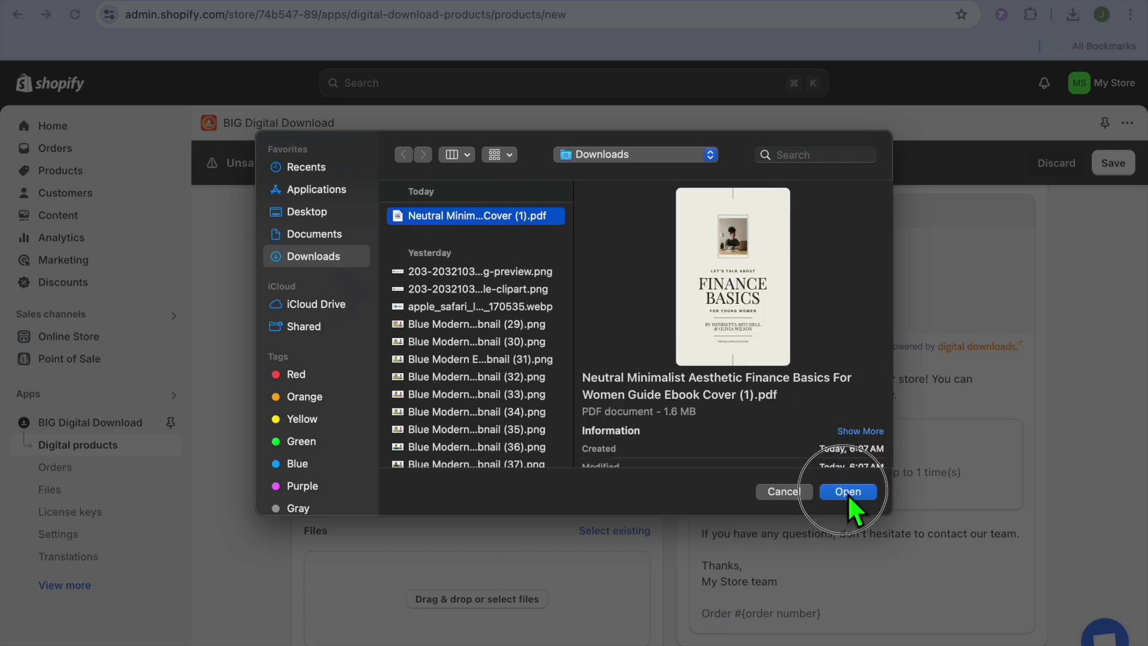
click(848, 492)
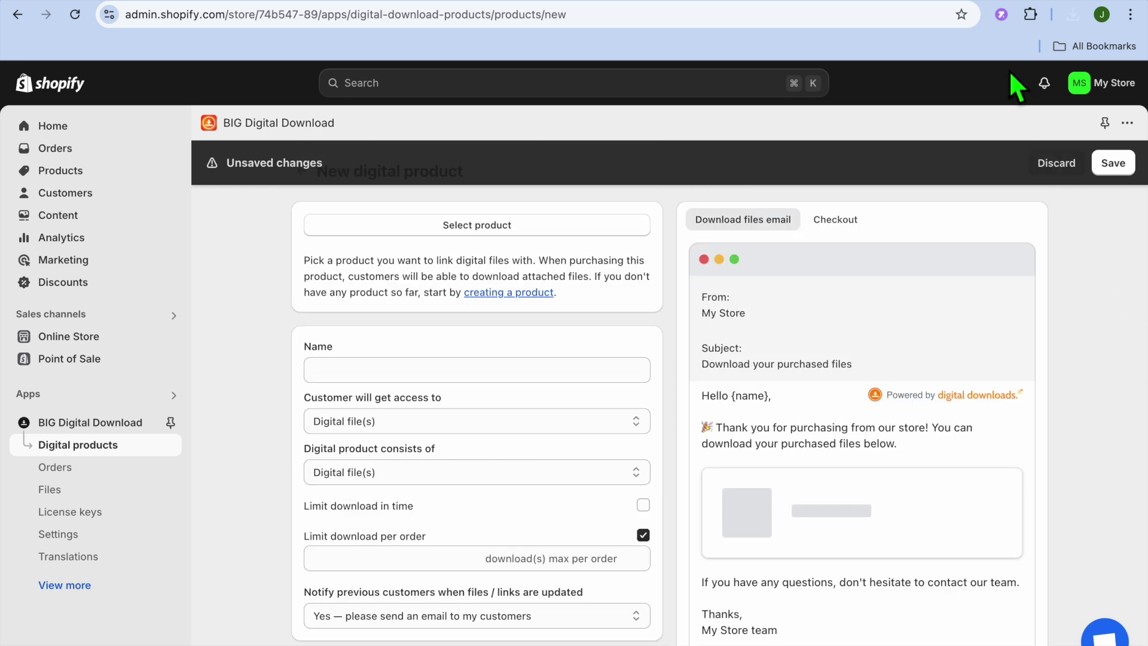
click(985, 2)
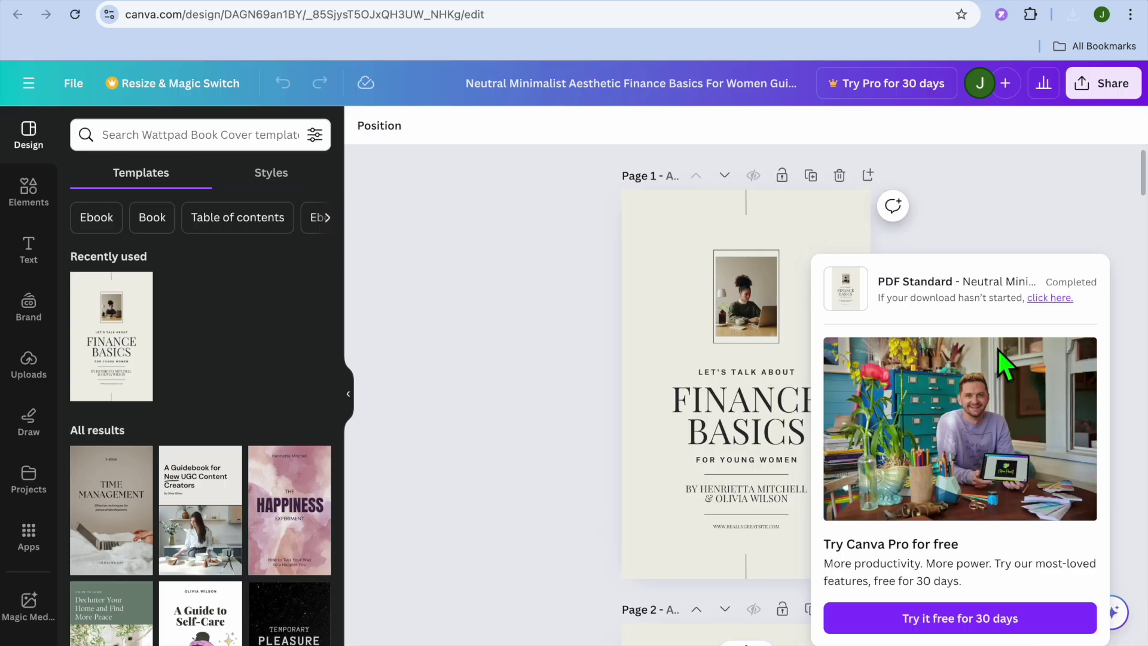
Download only Page 1 of the Finance Basics design as a PNG cover image
click(1070, 218)
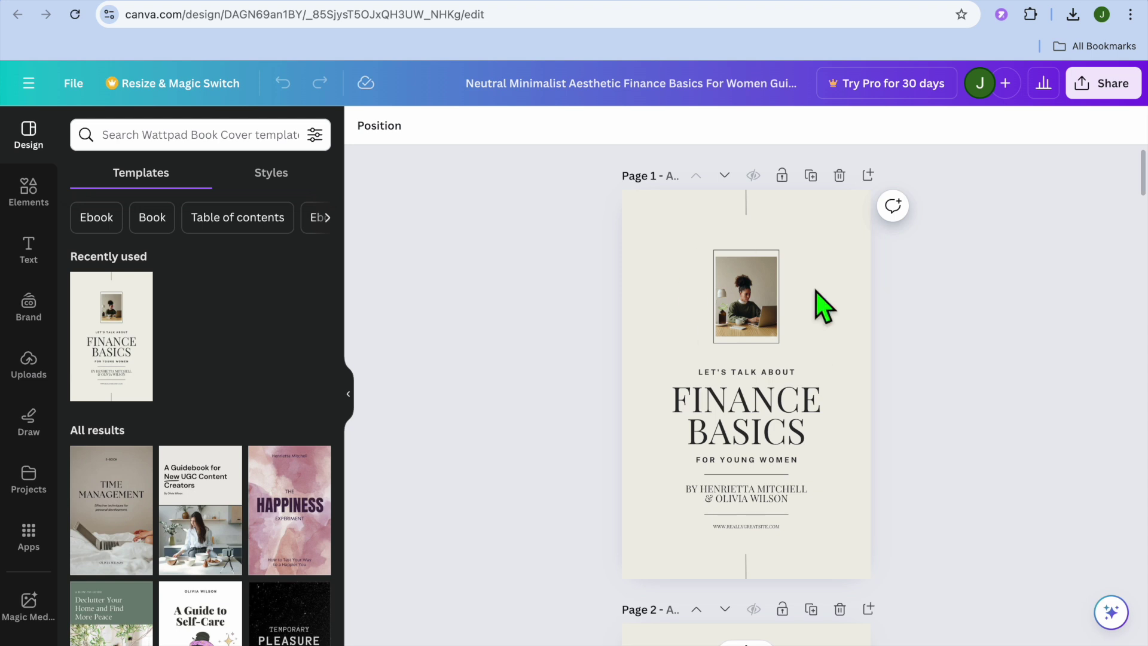
click(1106, 84)
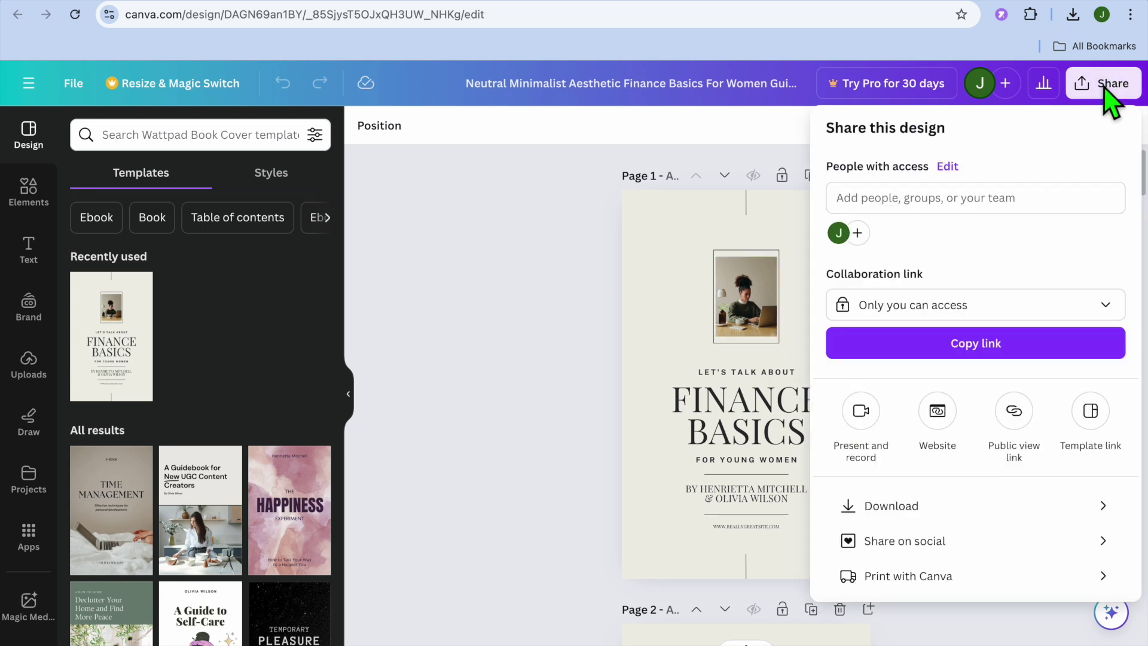
click(1037, 511)
click(1113, 388)
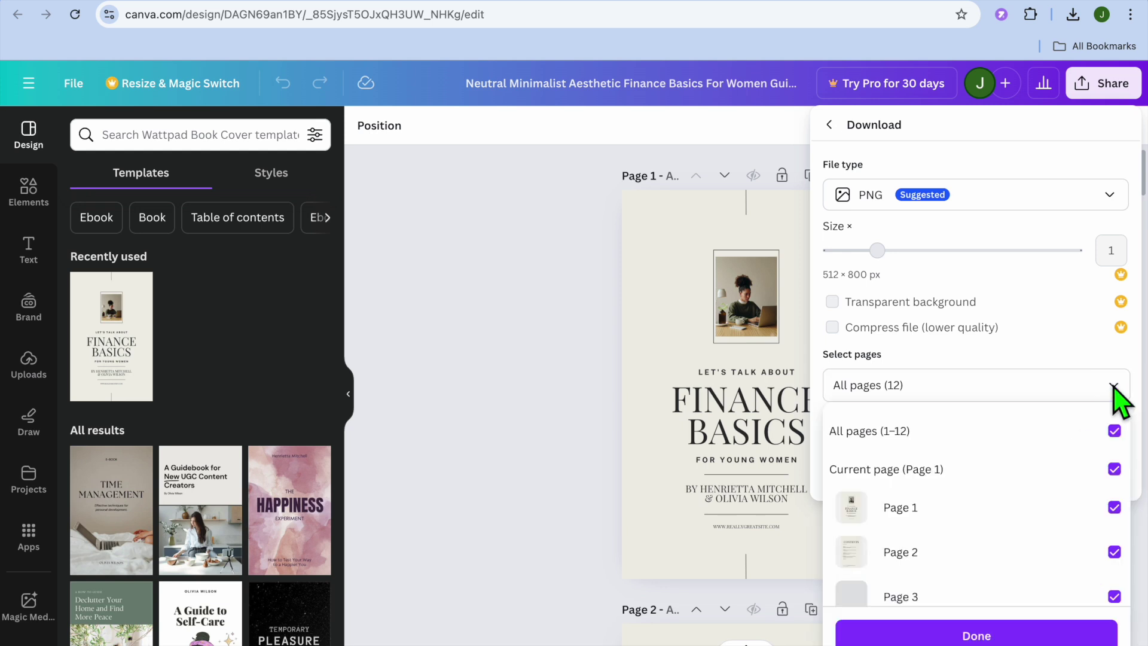
click(1114, 432)
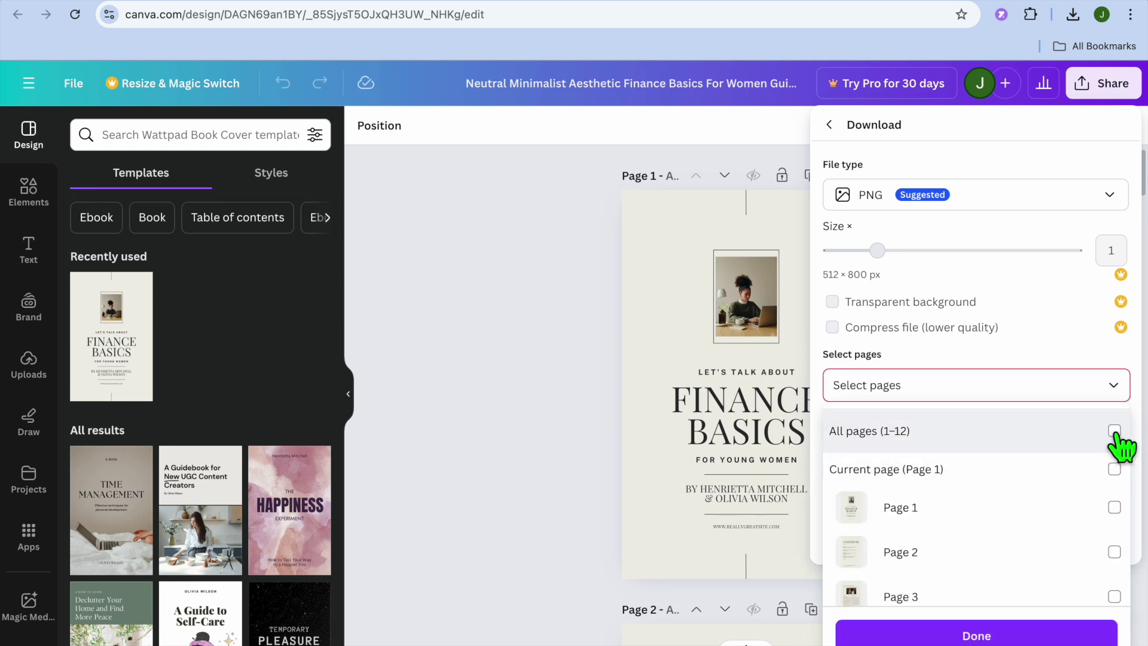
click(1113, 508)
click(996, 637)
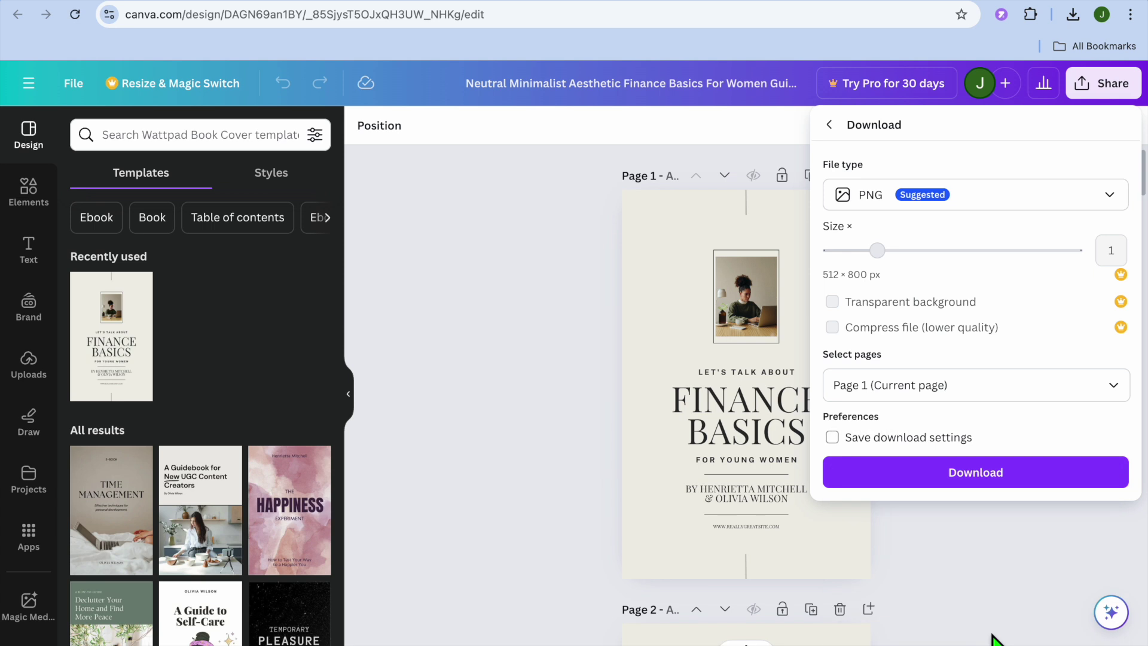
click(1004, 480)
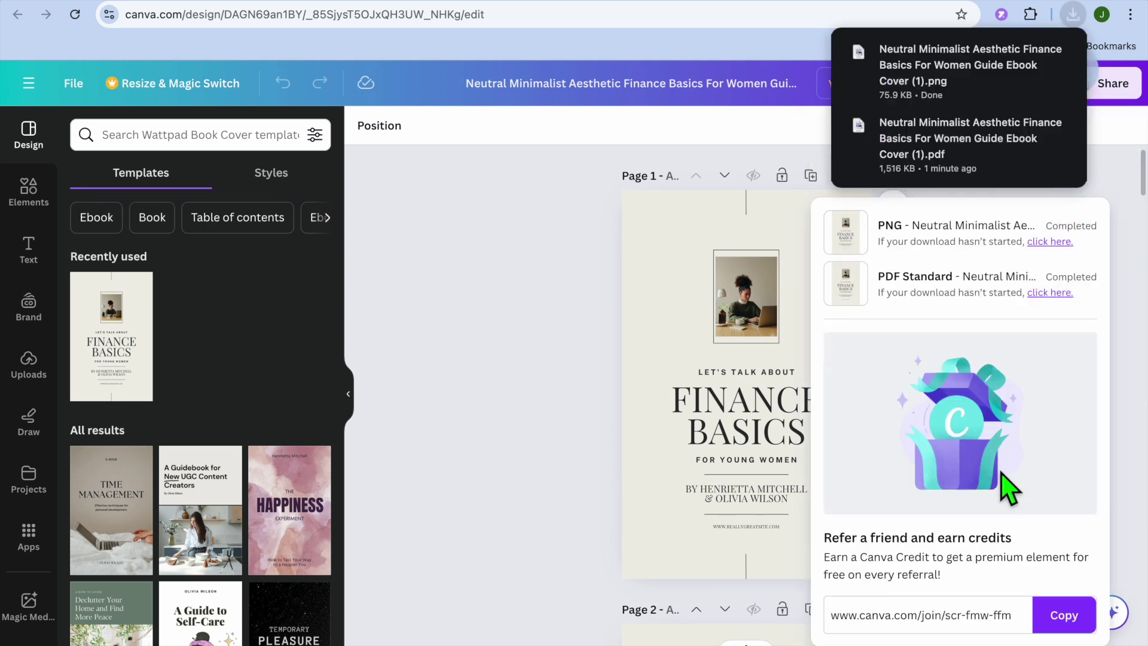
click(526, 275)
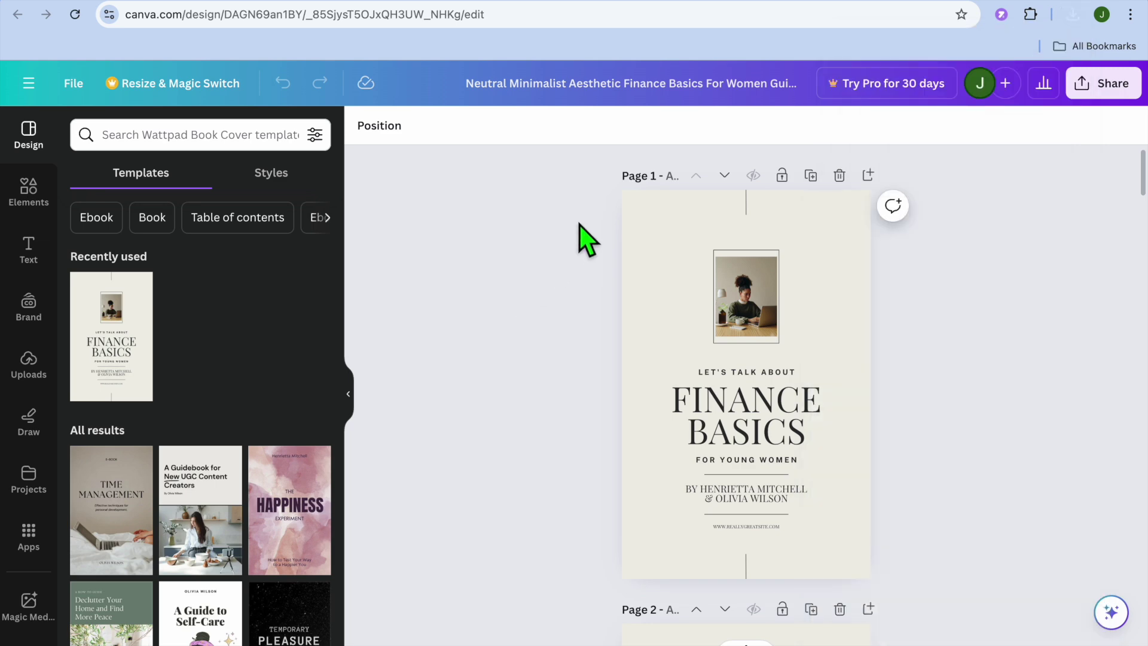
Open the Shopify Products list in a new browser tab
click(729, 3)
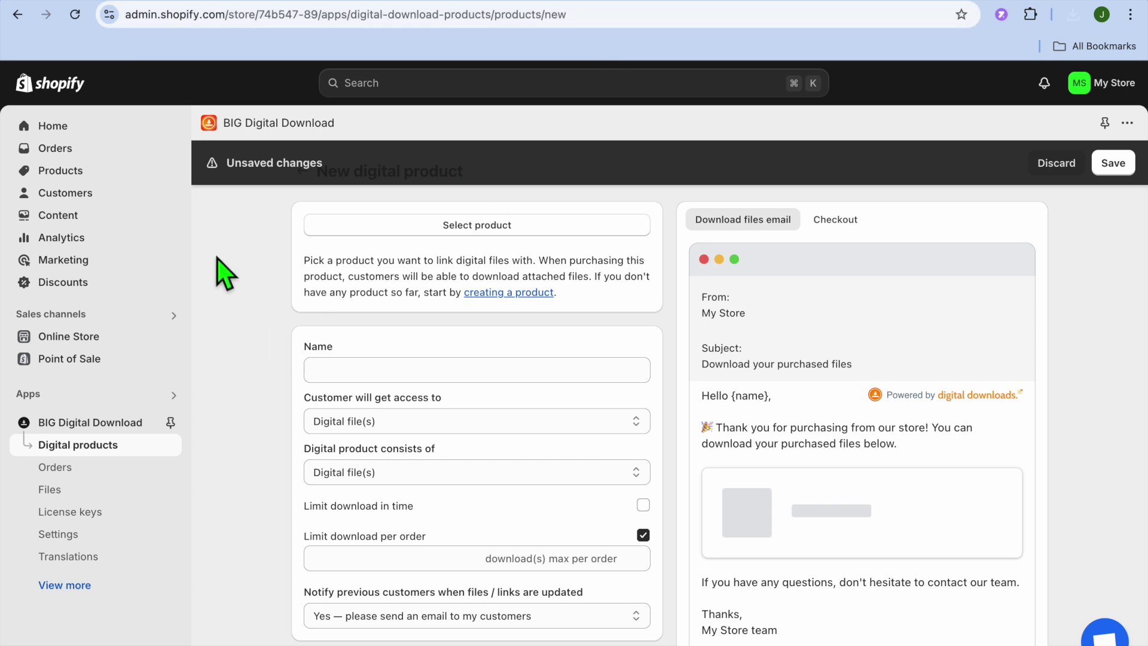
right_click(90, 175)
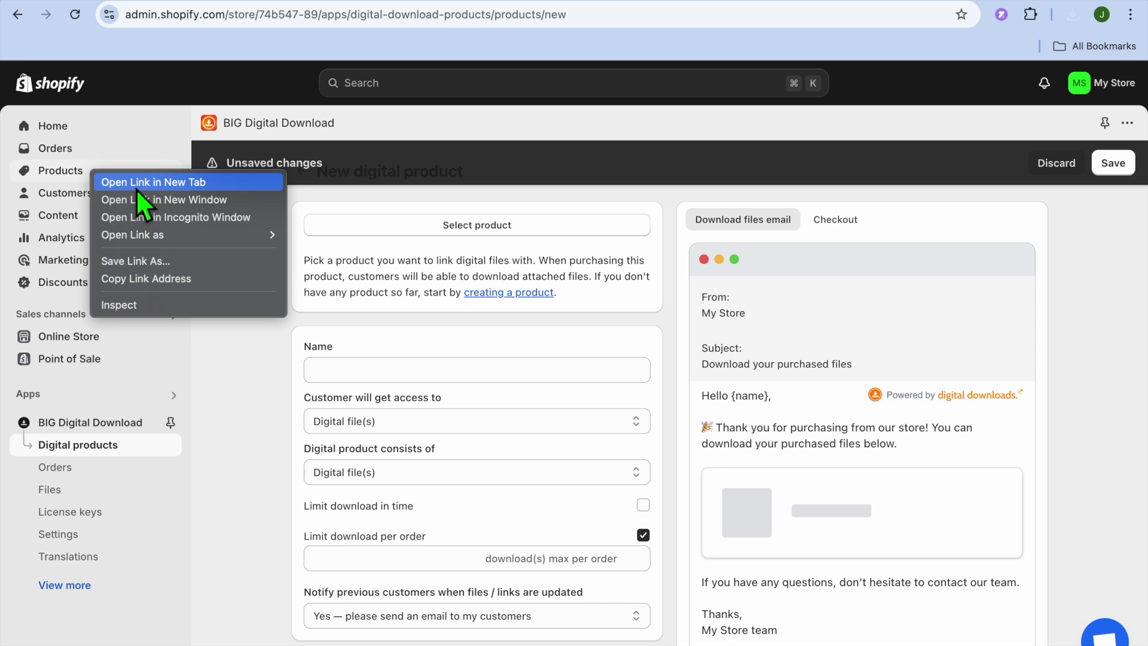
click(135, 188)
click(756, 7)
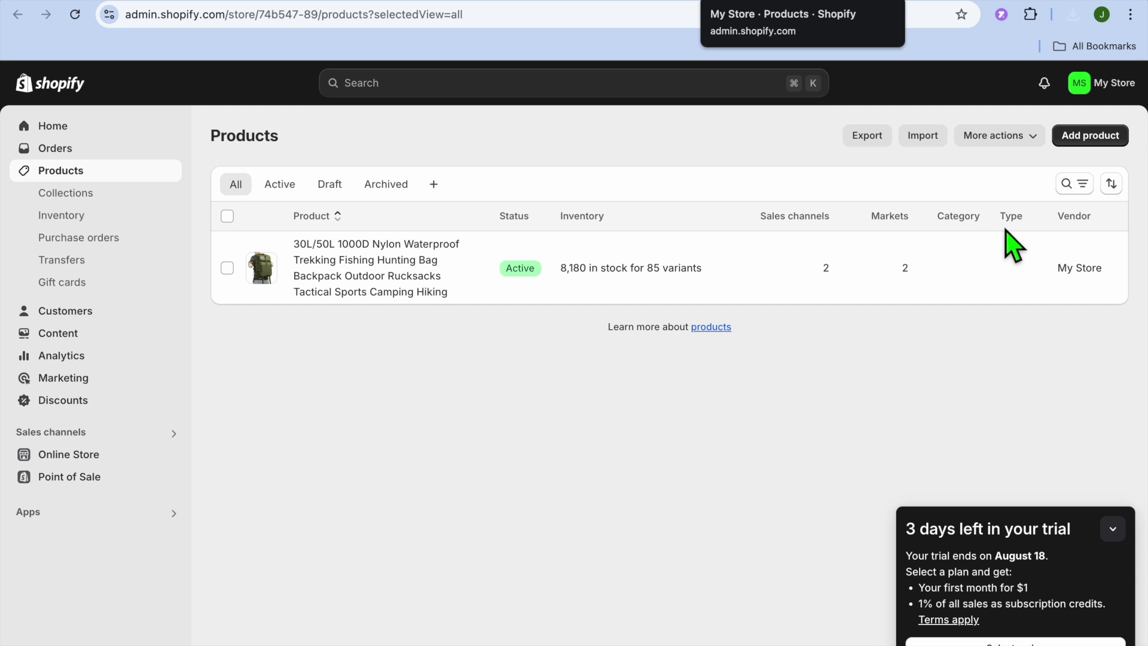
Add a new product titled 'TEST BOOK' with the finance cover PNG as its media
click(1098, 148)
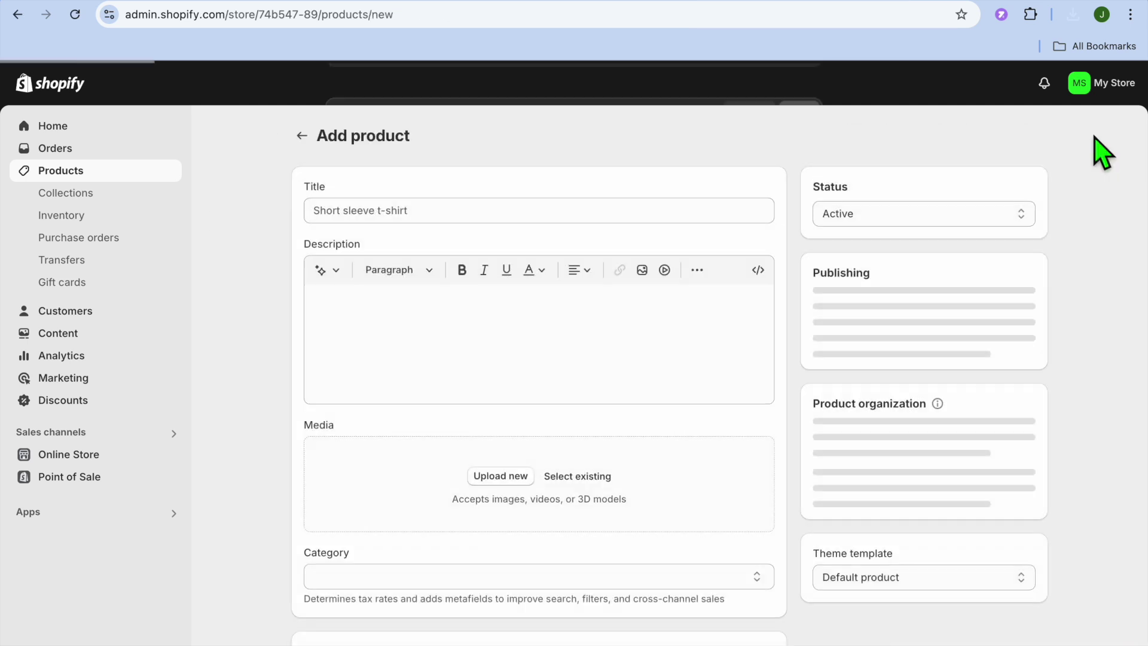
click(500, 217)
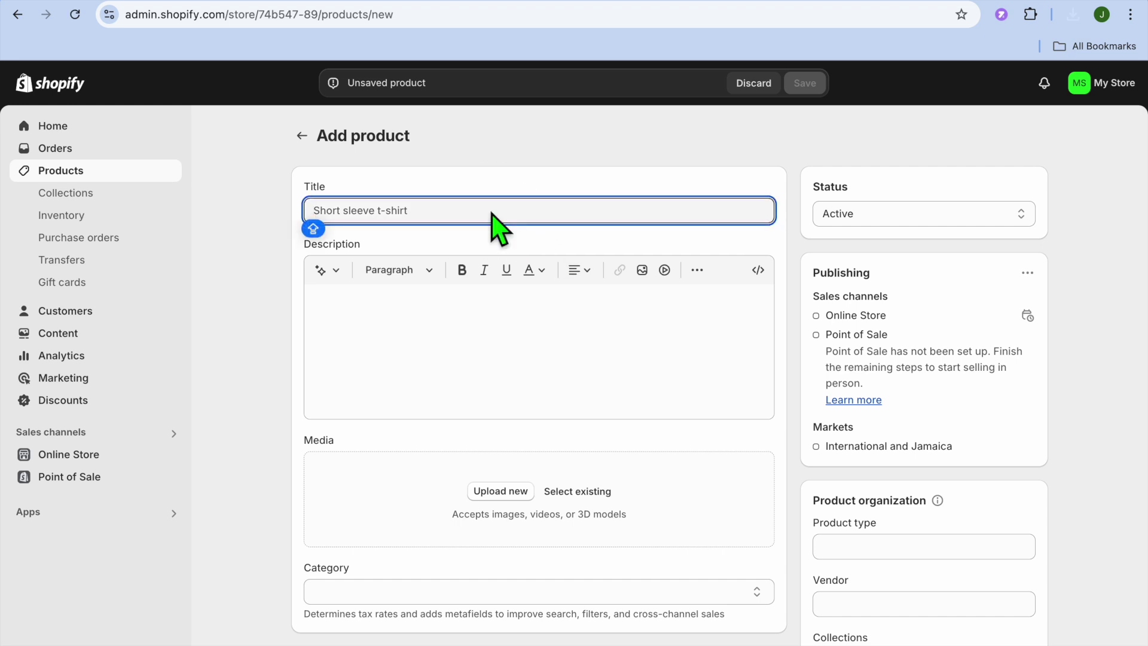
text(TEST BOOK)
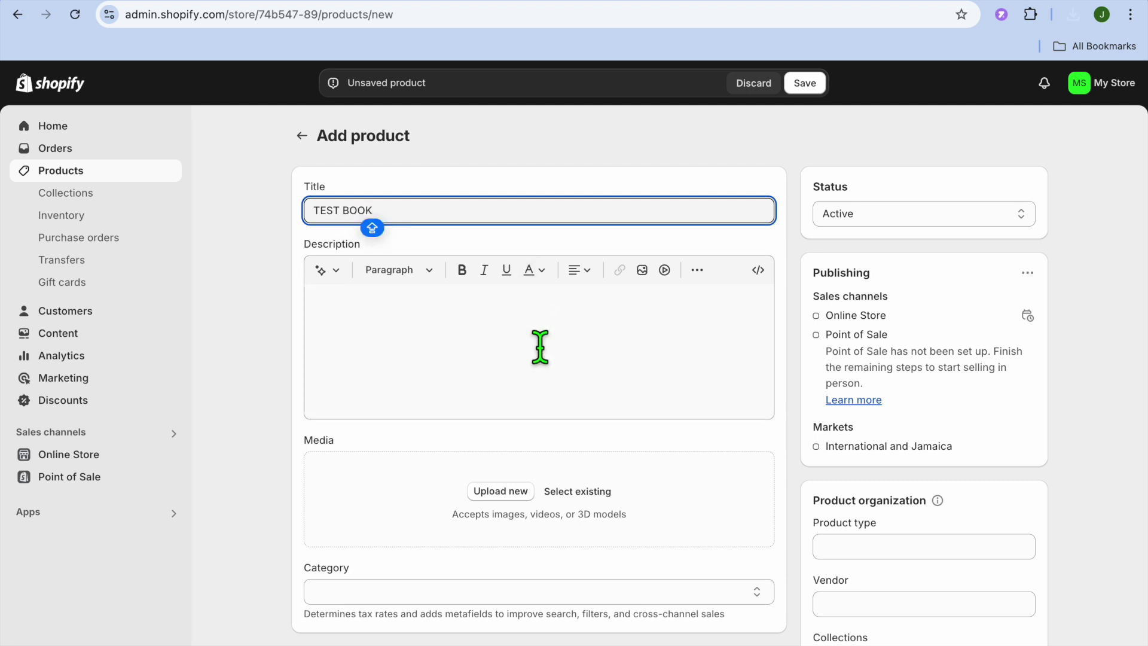
scroll(534, 357, down, 4)
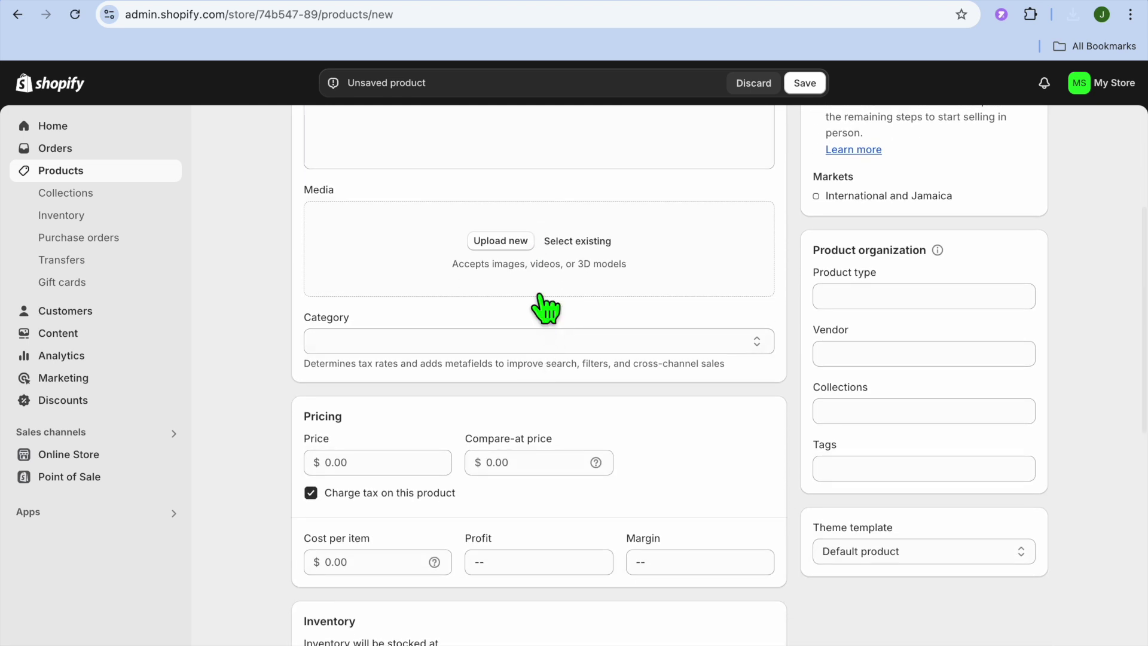
click(509, 239)
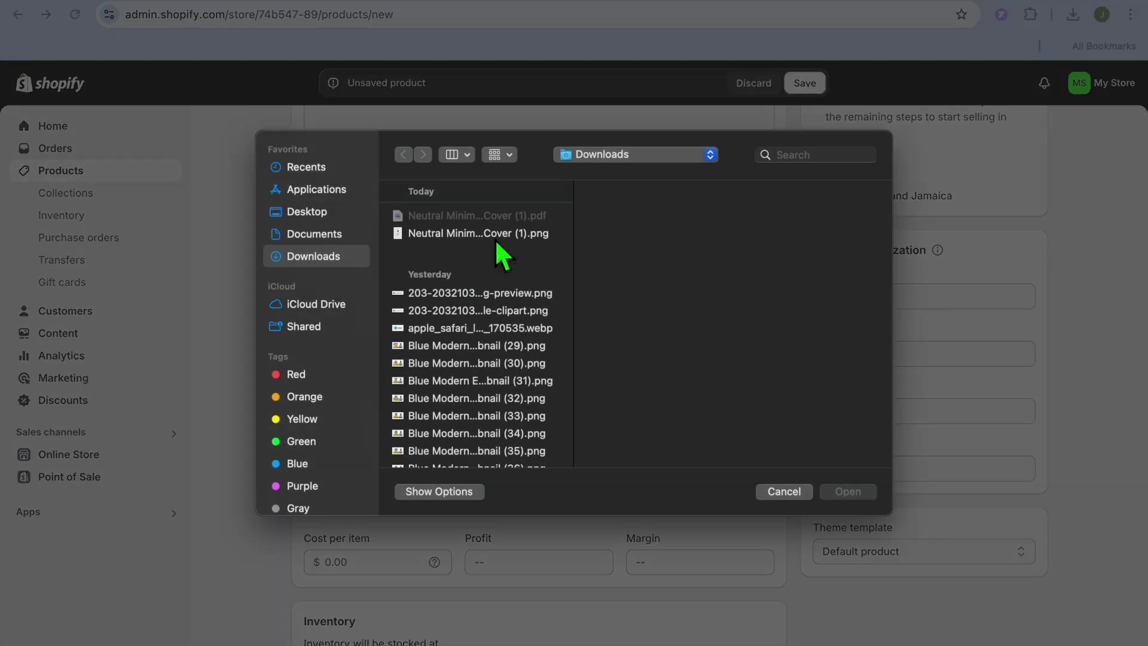
click(495, 235)
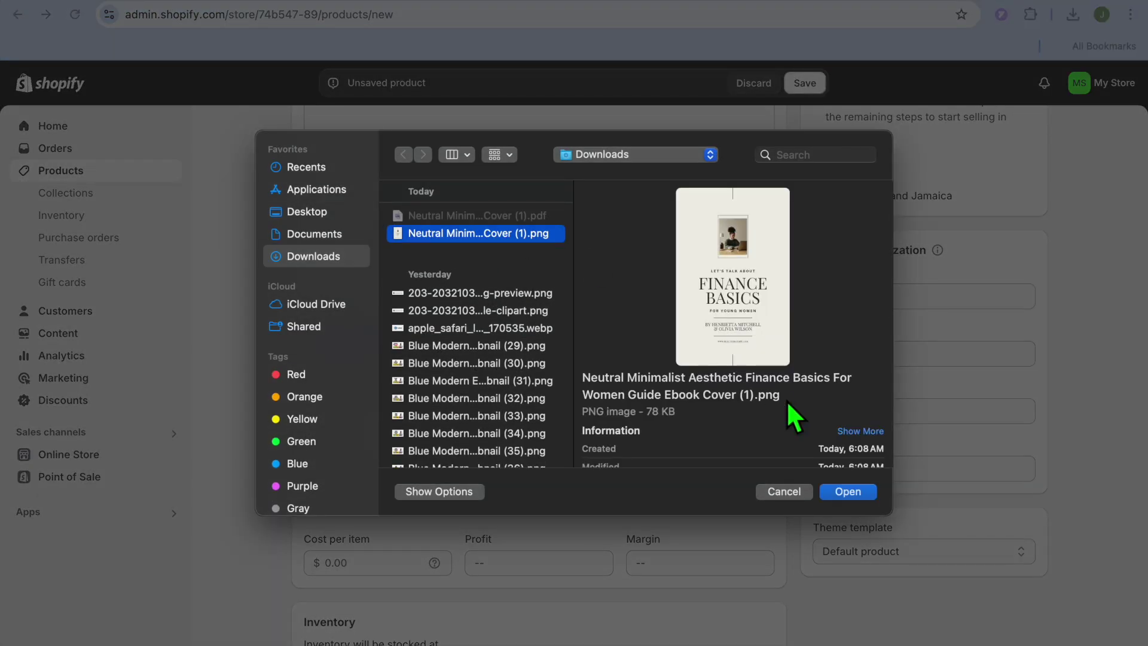
click(858, 496)
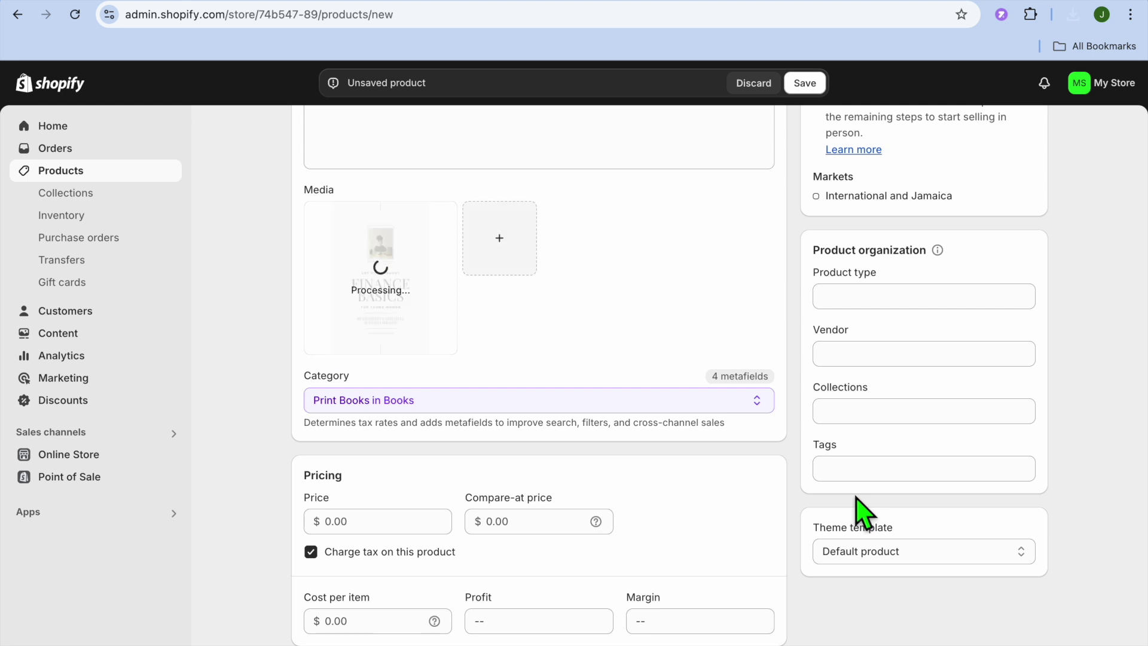
Price TEST BOOK at 10, untrack its quantity, unmark it as physical, and save
click(335, 530)
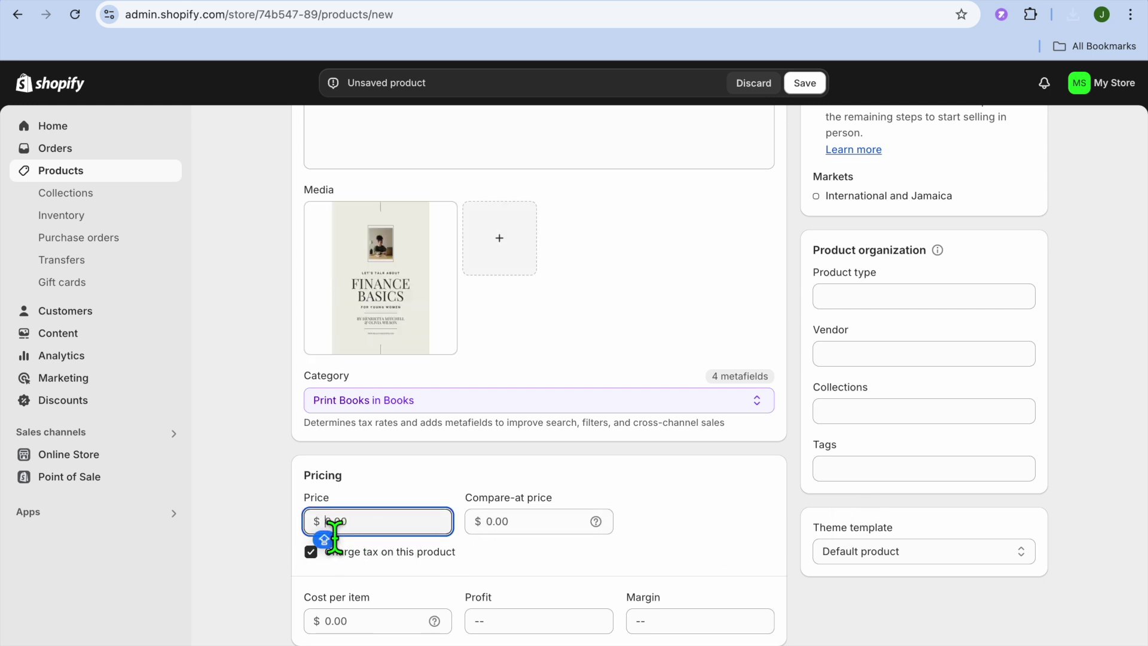
text(10)
scroll(553, 544, down, 5)
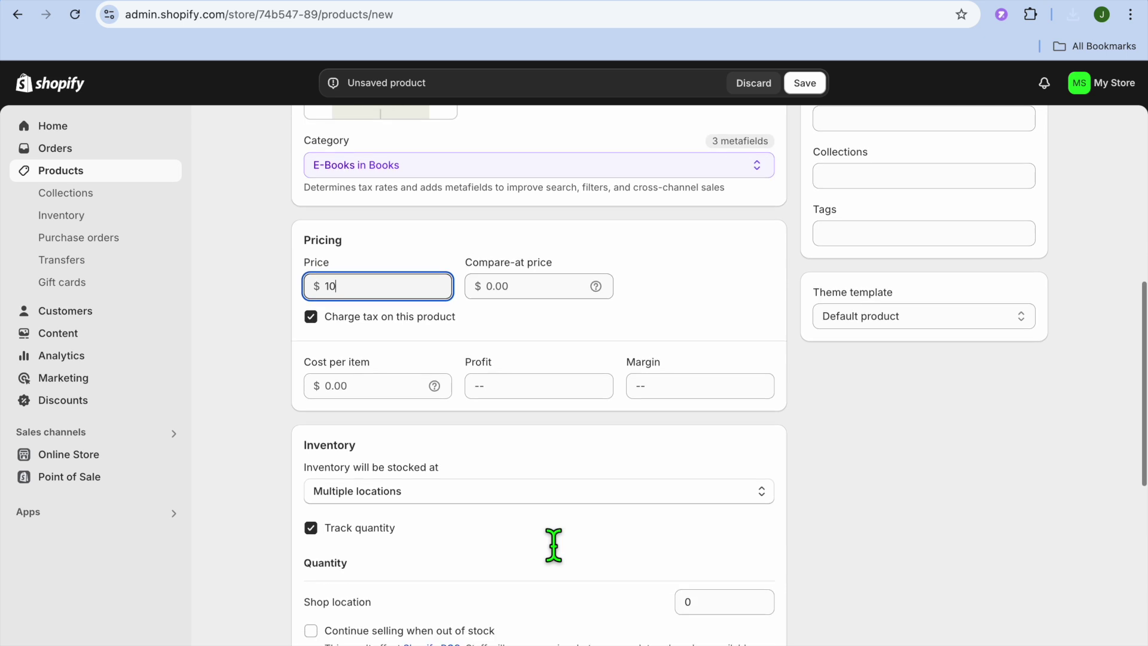
key(Caps_Lock)
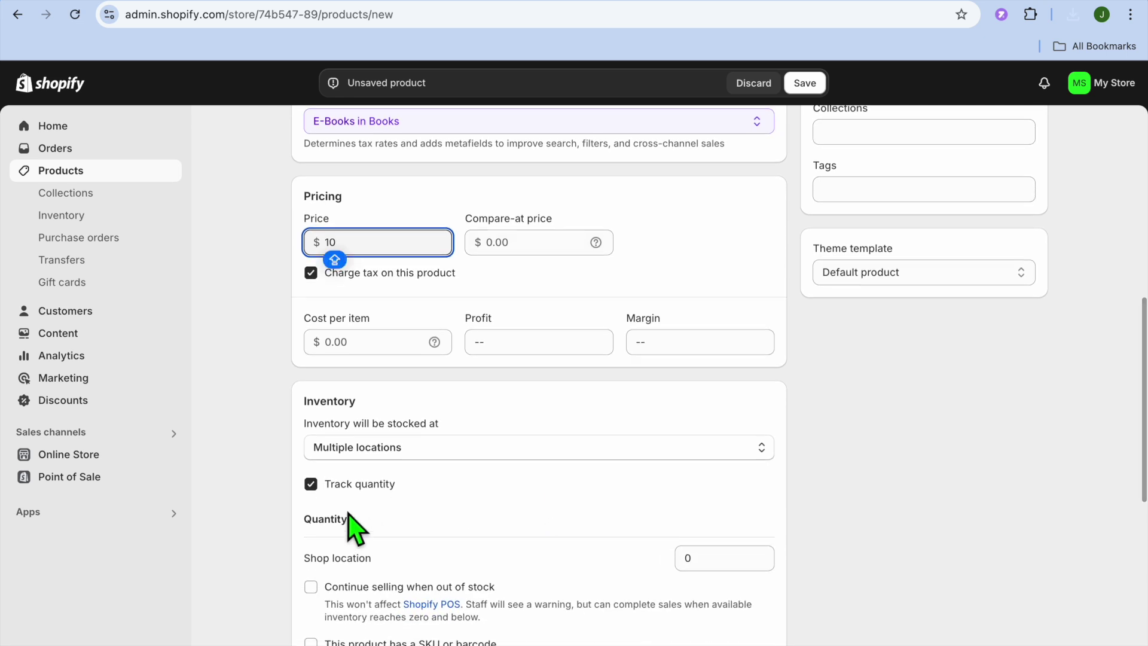
click(311, 485)
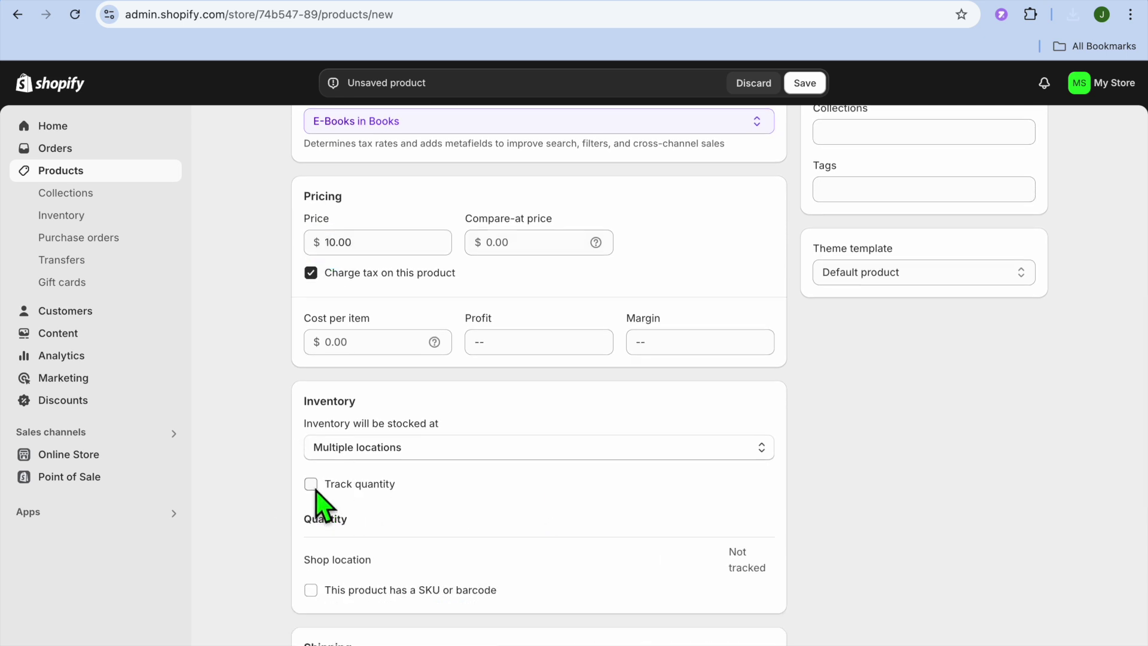
scroll(448, 547, down, 5)
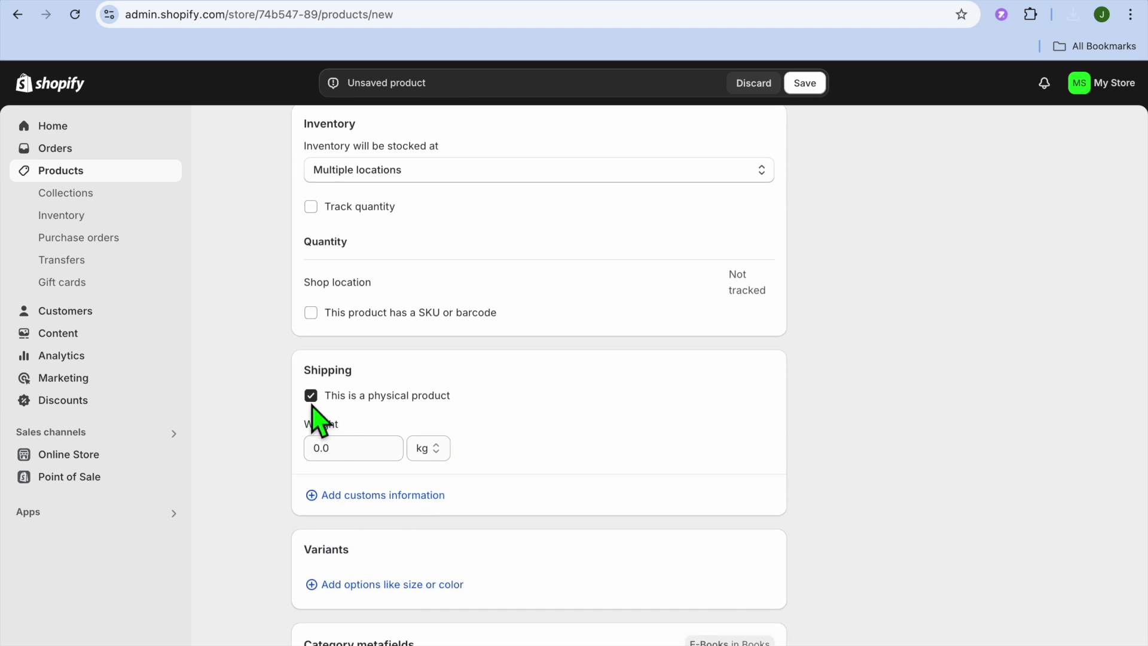
click(311, 395)
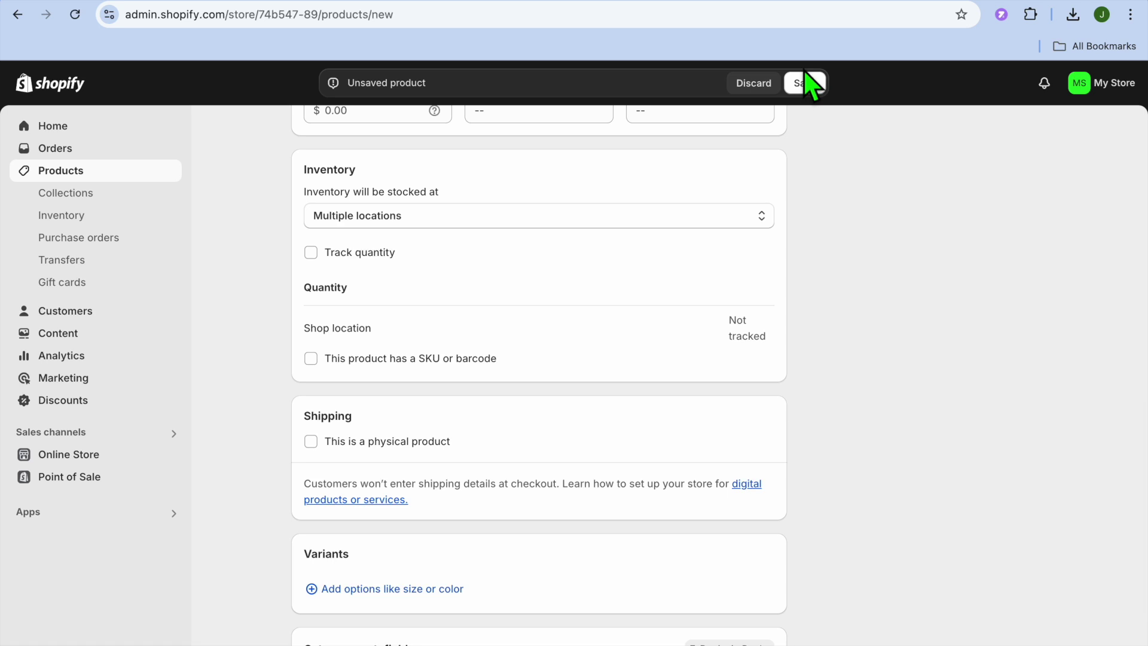
click(804, 82)
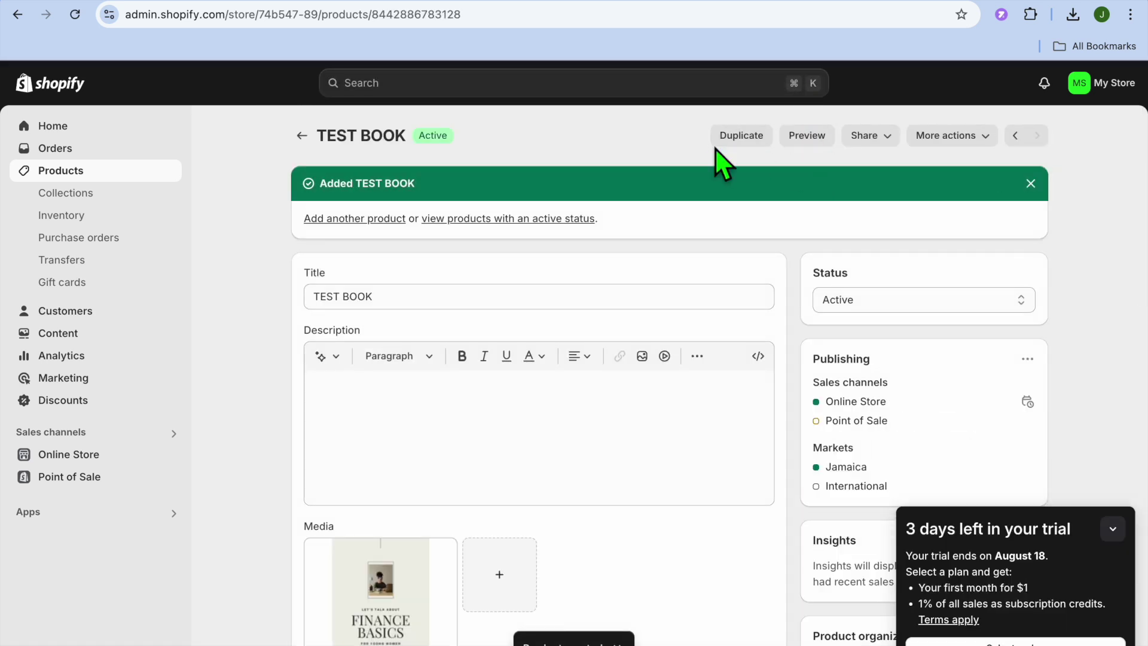
Create a new BIG Digital Download product linked to TEST BOOK and save it
click(661, 7)
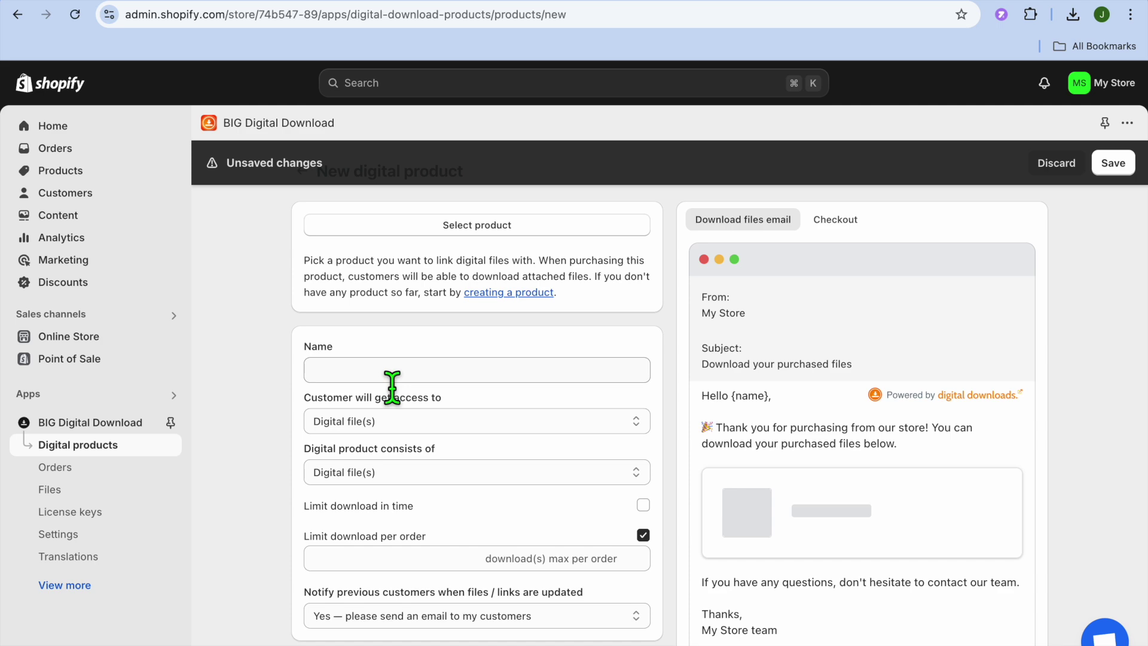
click(459, 228)
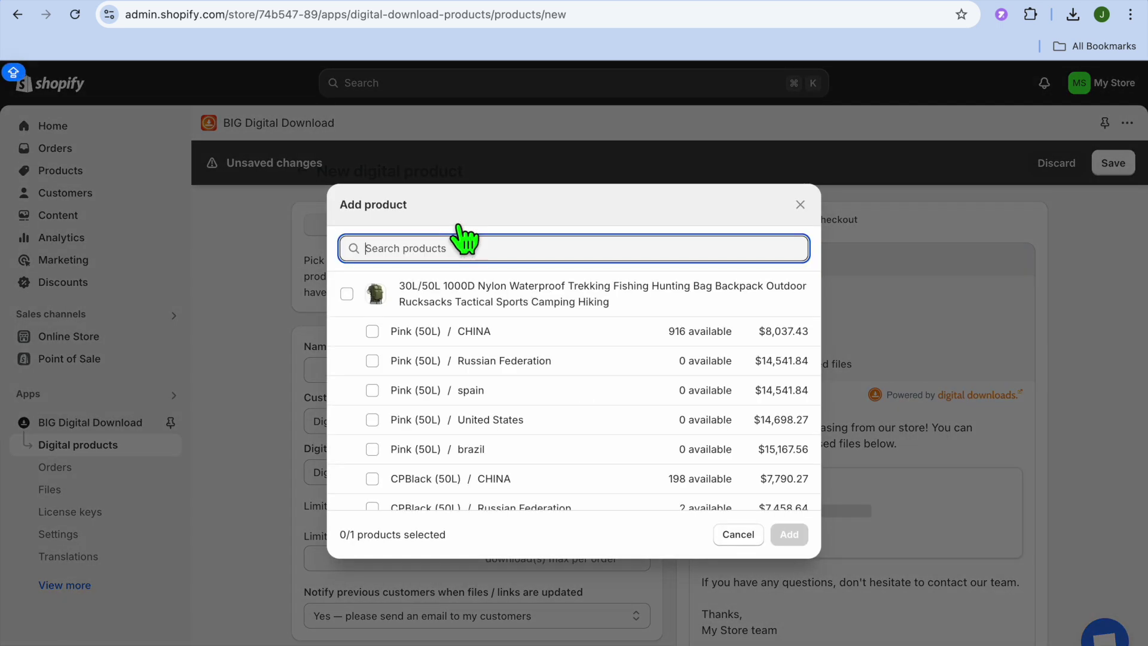
scroll(494, 361, down, 4)
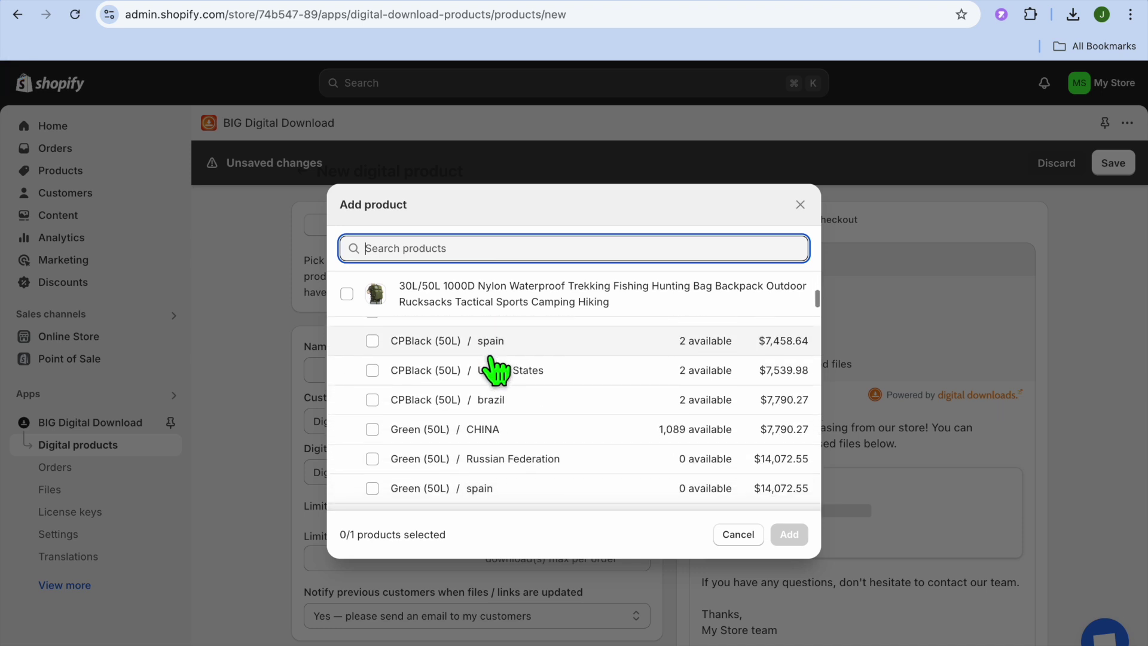
scroll(494, 367, down, 10)
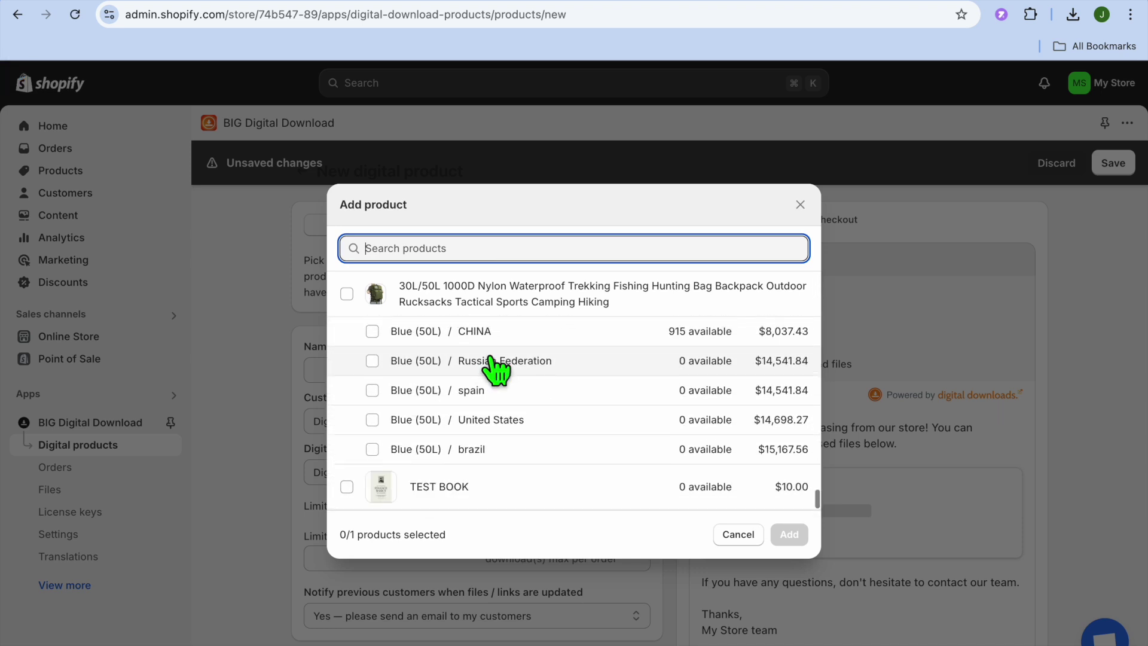
click(347, 486)
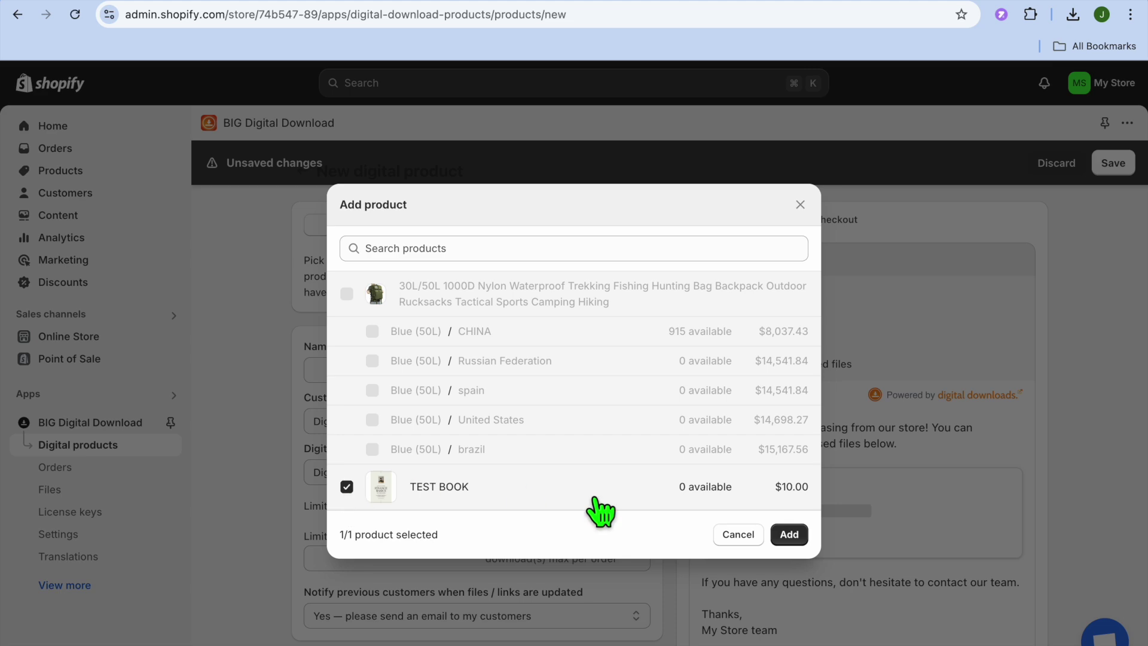
click(789, 534)
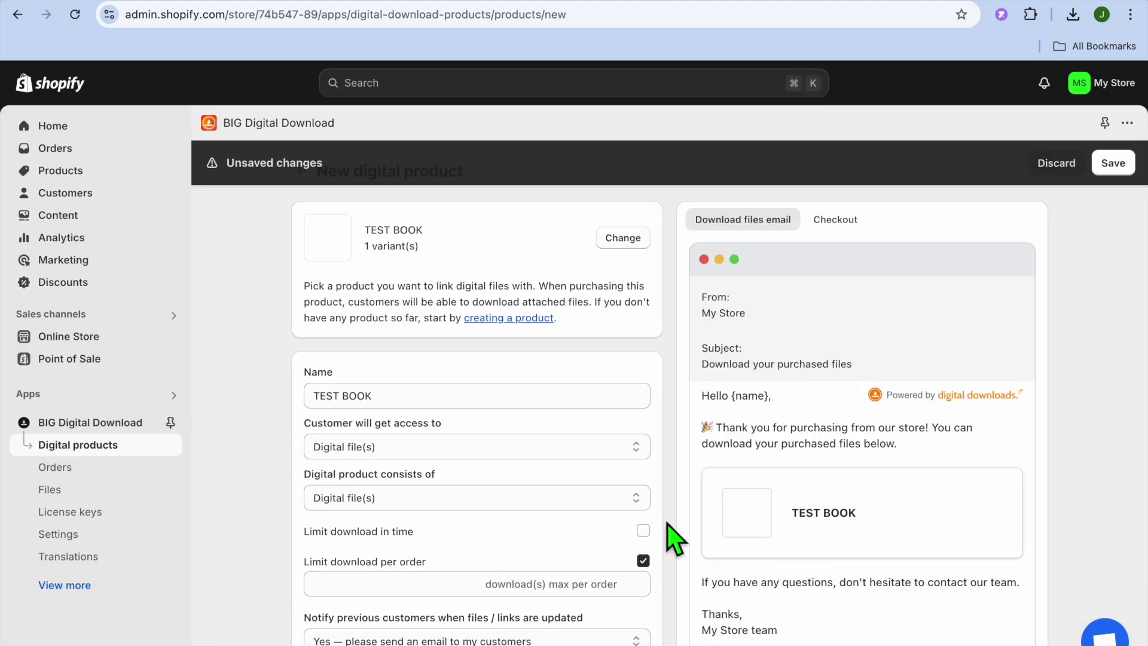
scroll(669, 535, down, 4)
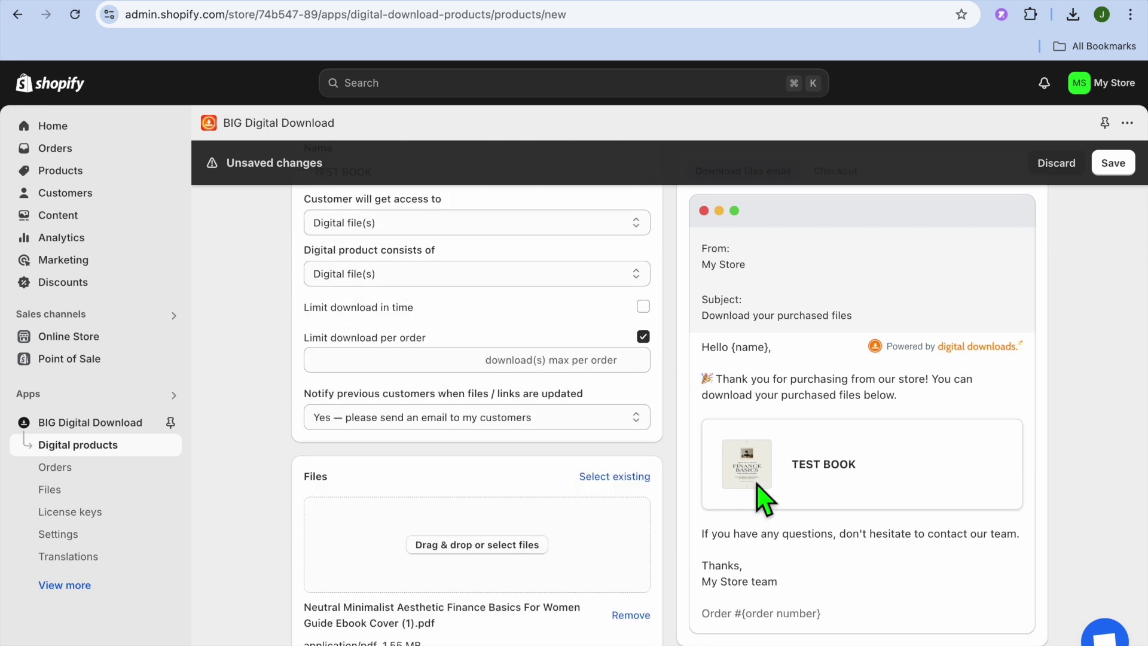
click(1112, 162)
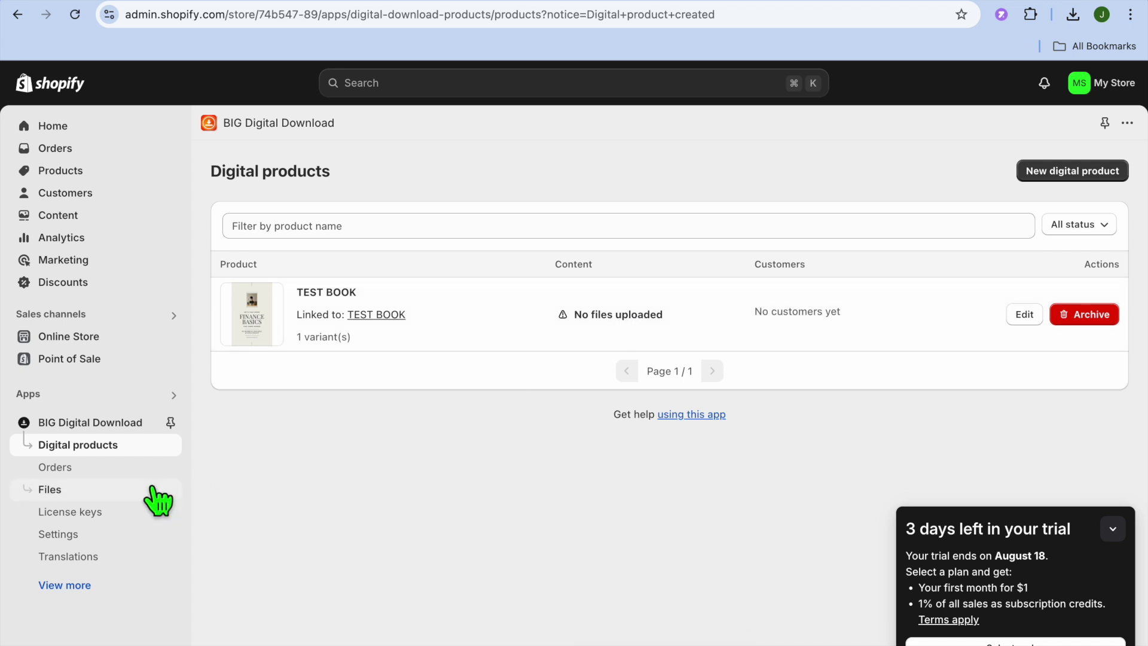
Review the app's Orders page, then scroll through its Settings
click(90, 476)
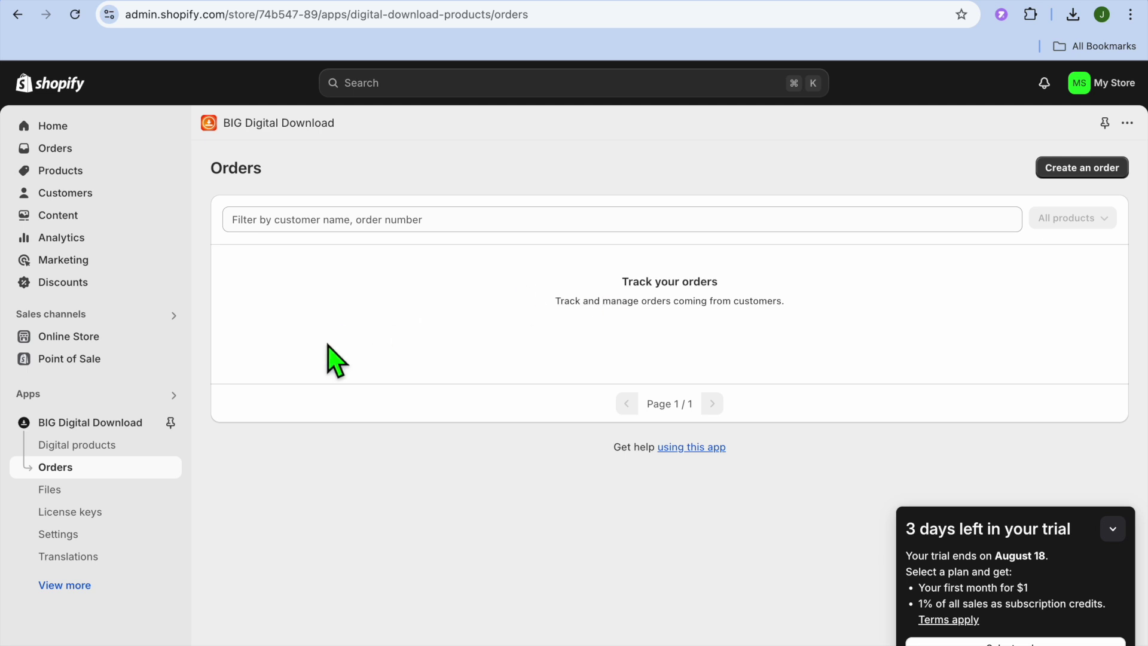
click(71, 533)
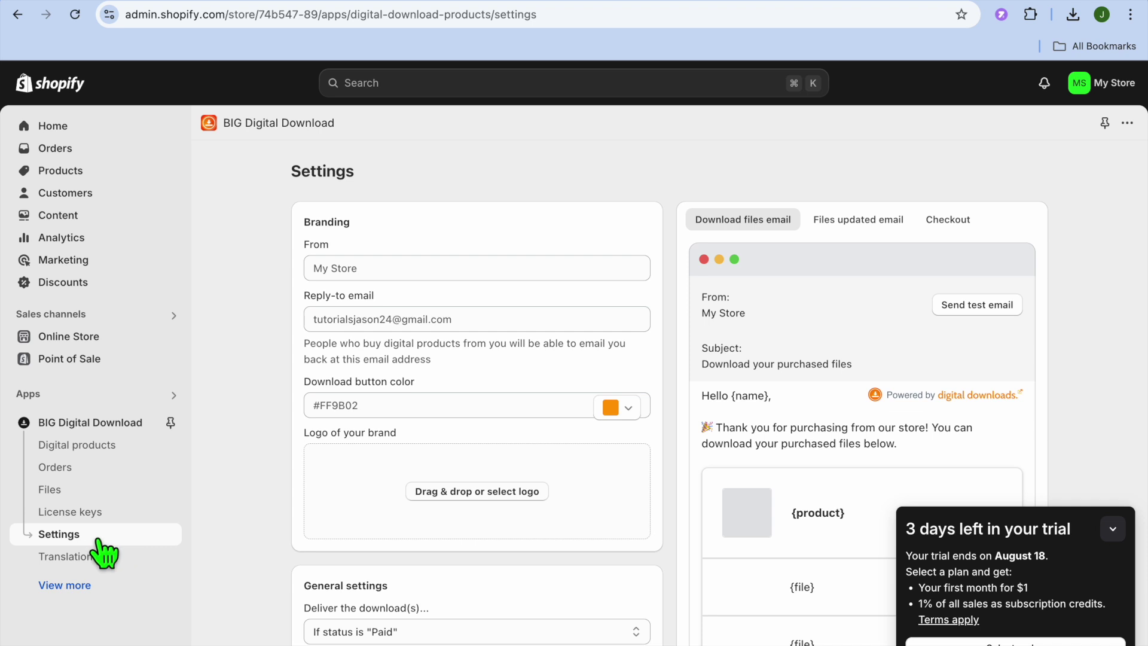
scroll(377, 488, down, 1)
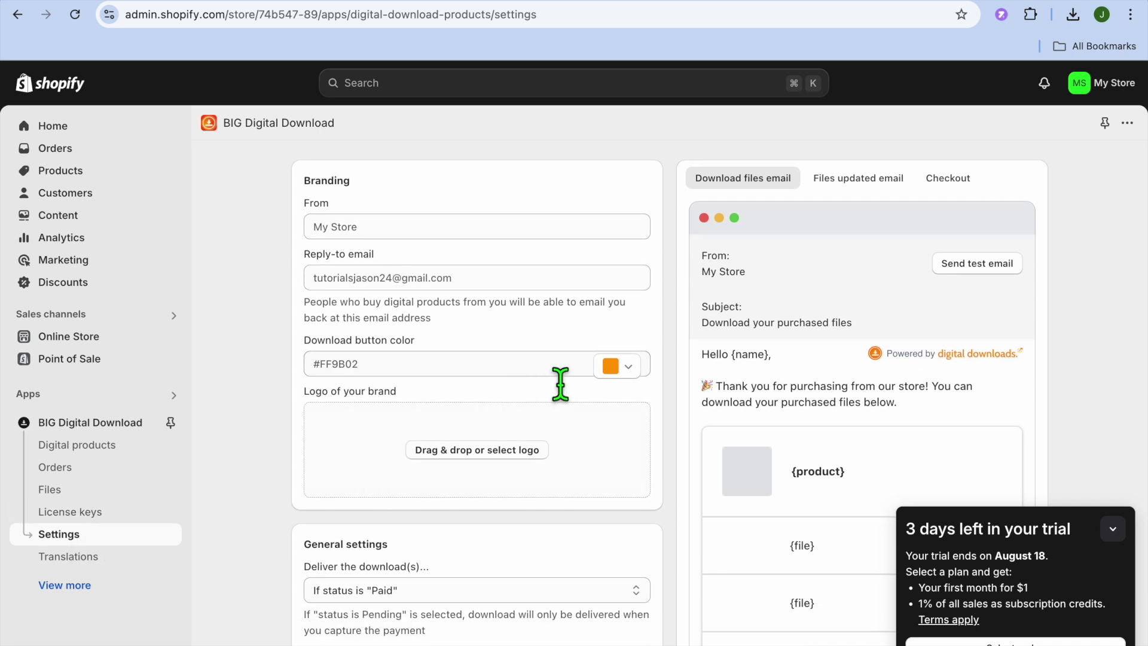
scroll(560, 384, down, 6)
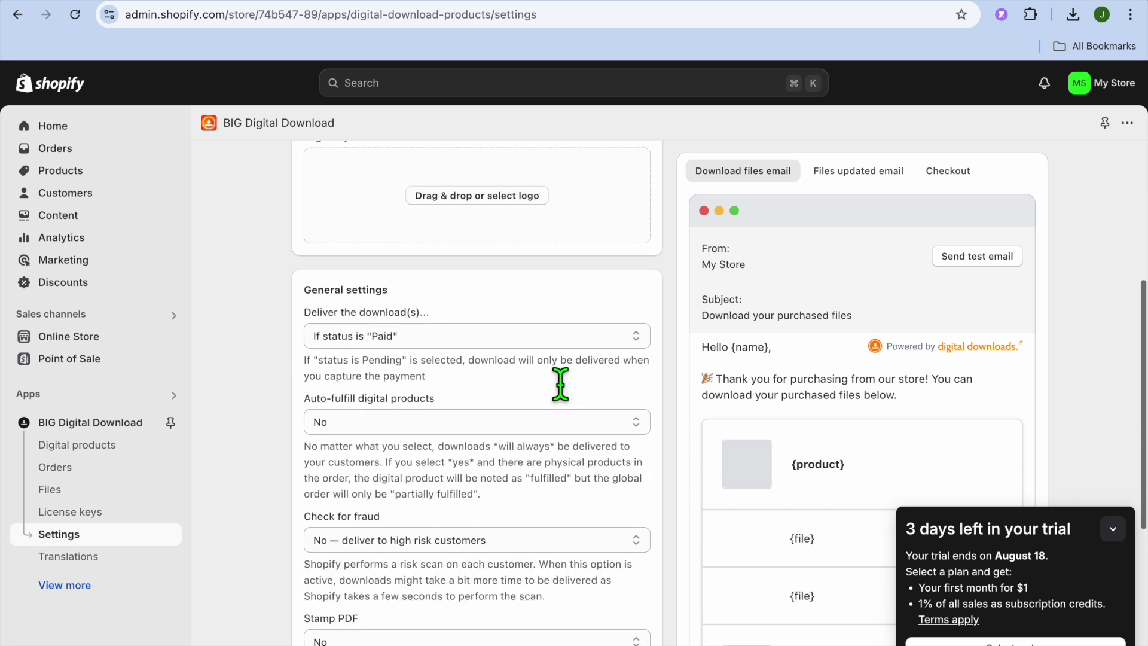
scroll(560, 383, down, 5)
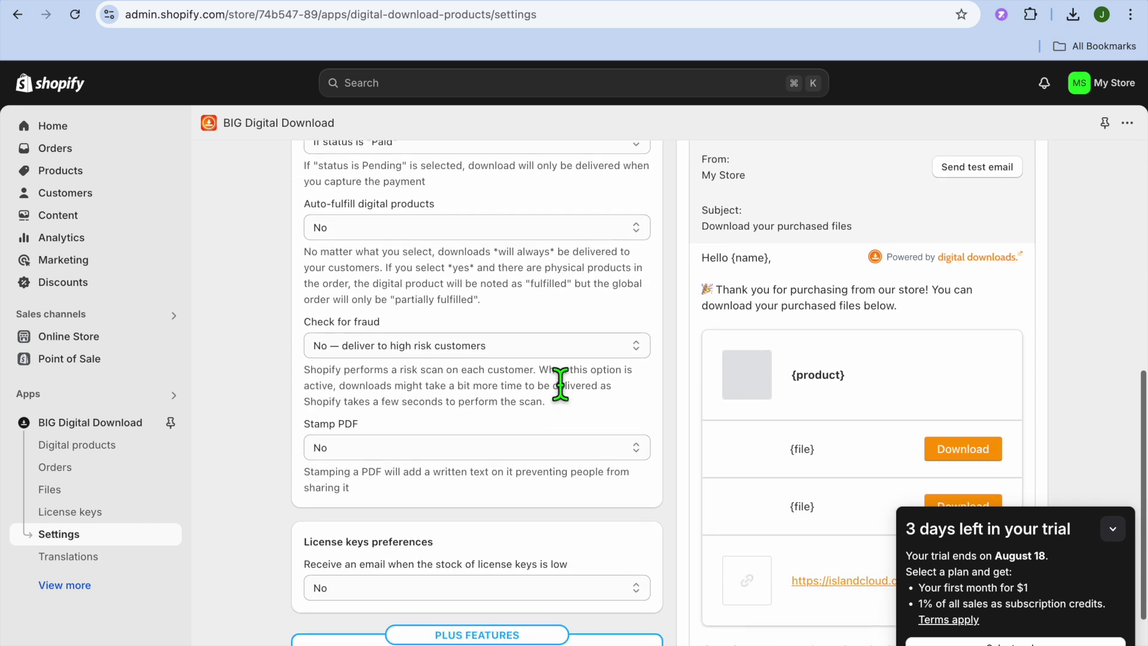
scroll(560, 383, up, 5)
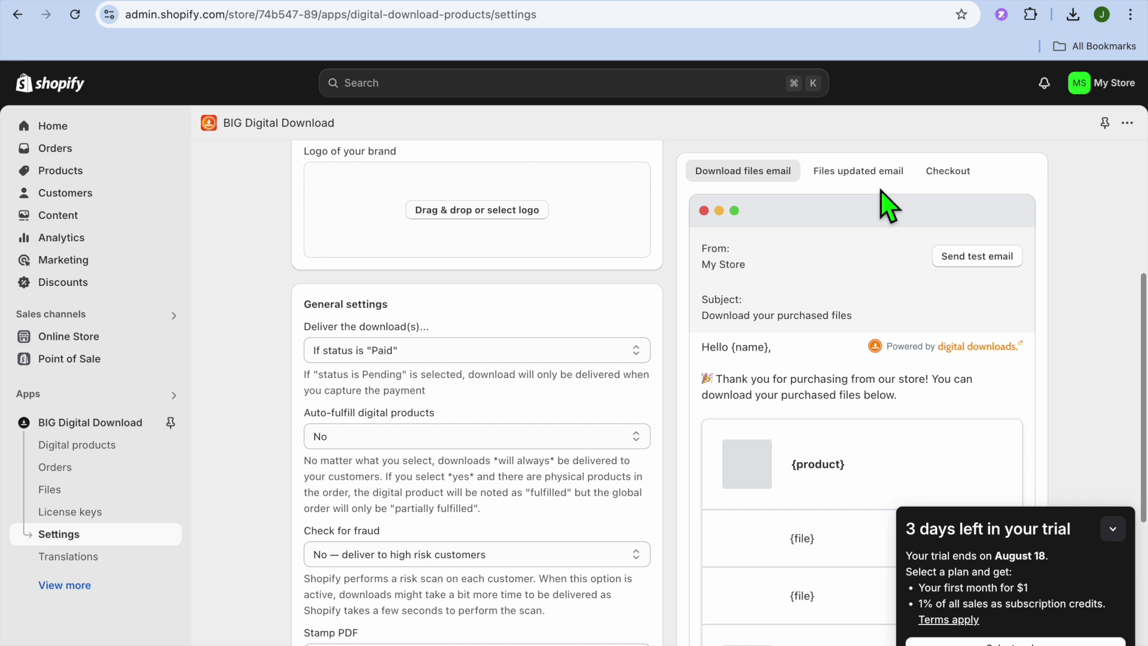
Check the Checkout preview, then expand the dashboard's download page setup step
click(948, 171)
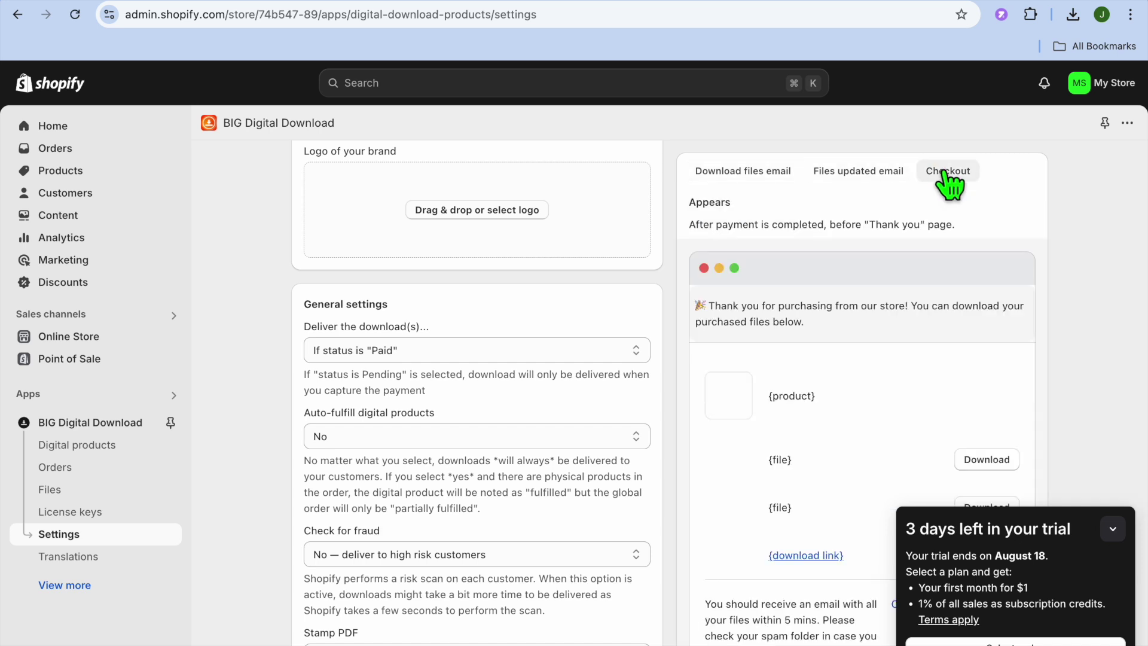
scroll(946, 177, down, 3)
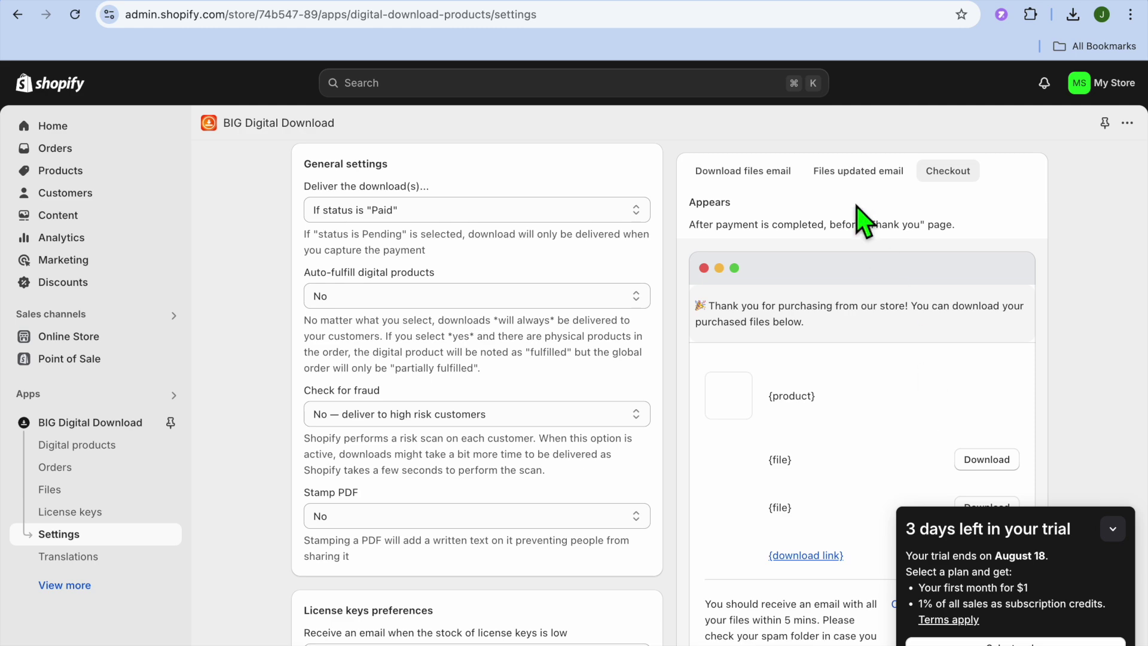
scroll(860, 220, up, 9)
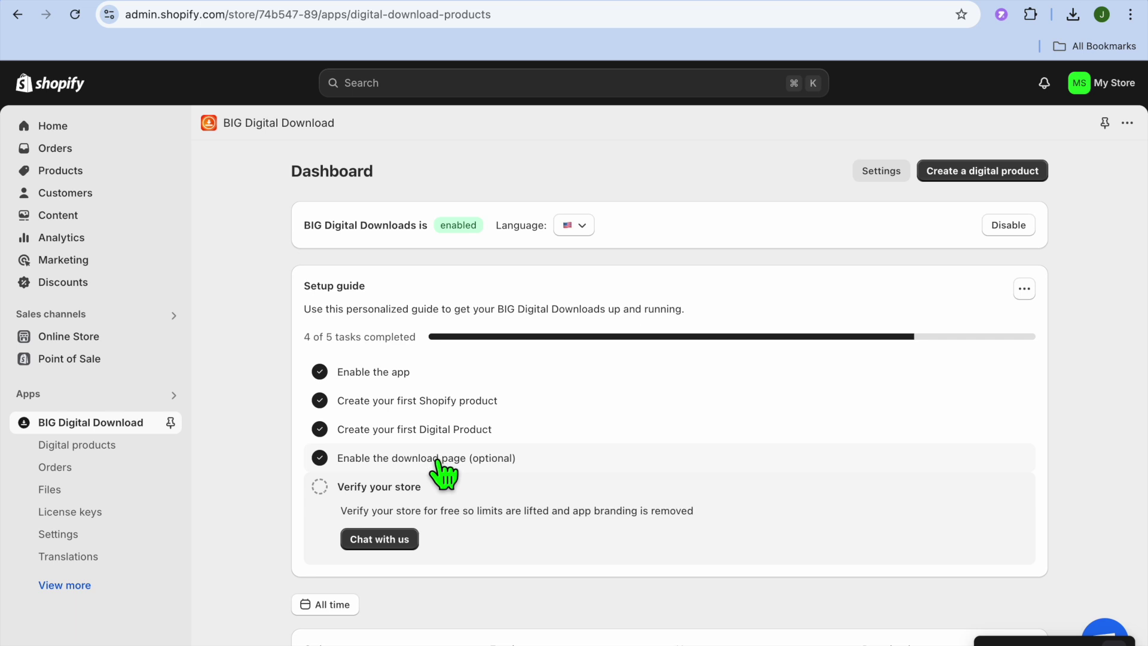
click(430, 464)
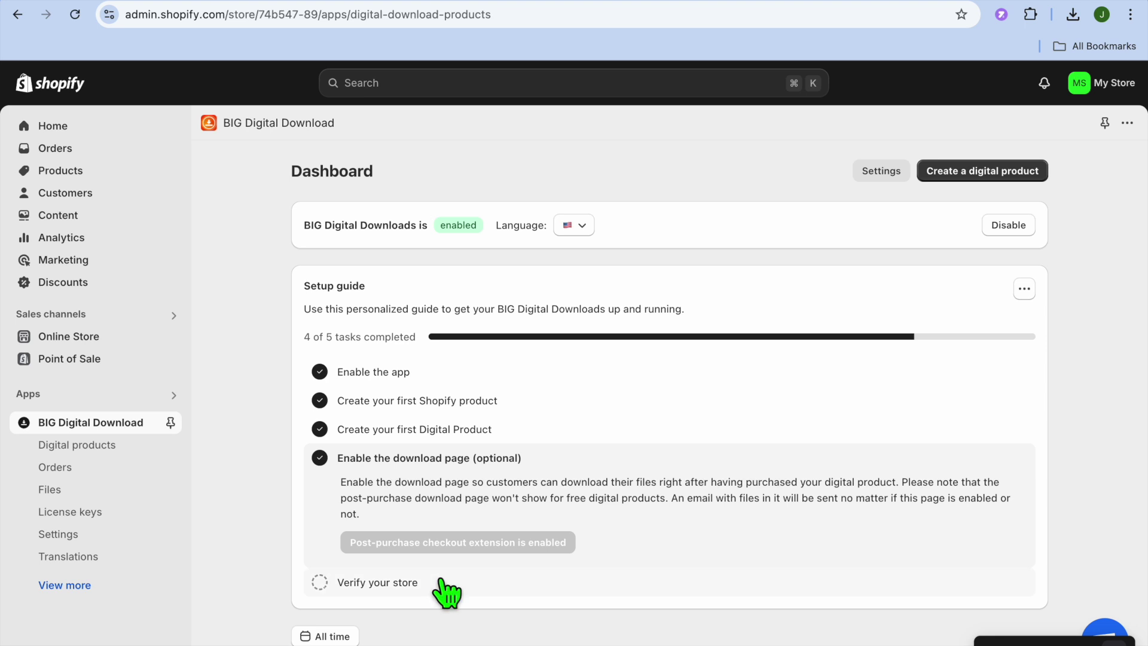
Expand 'Verify your store', start the support chat, then go to the Products list
click(410, 583)
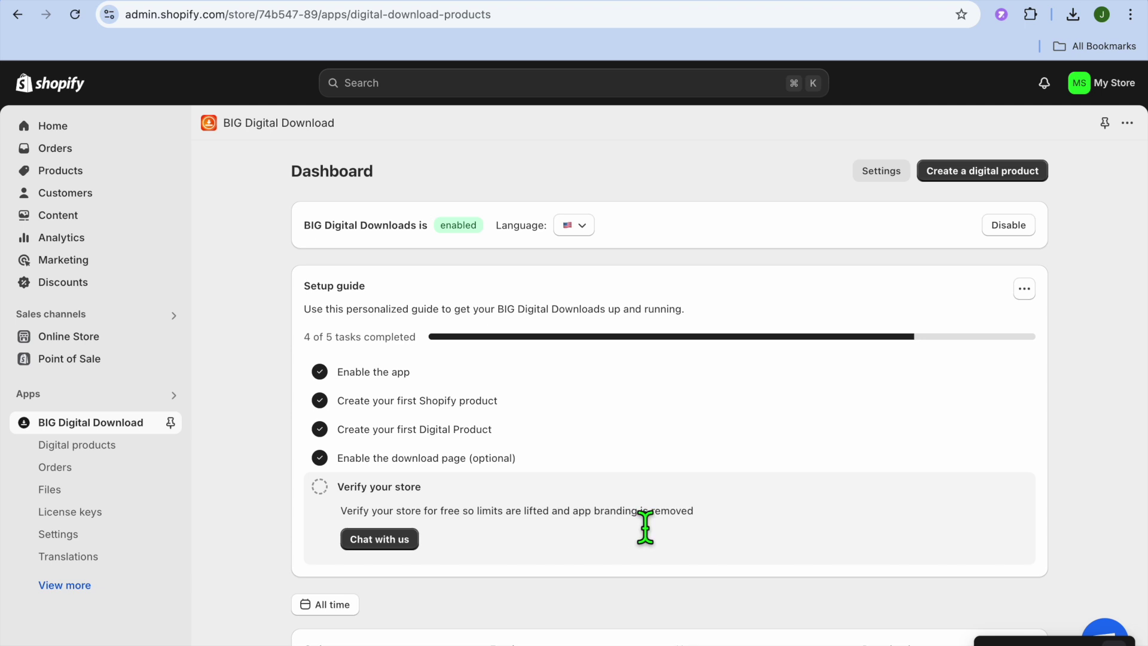
click(379, 542)
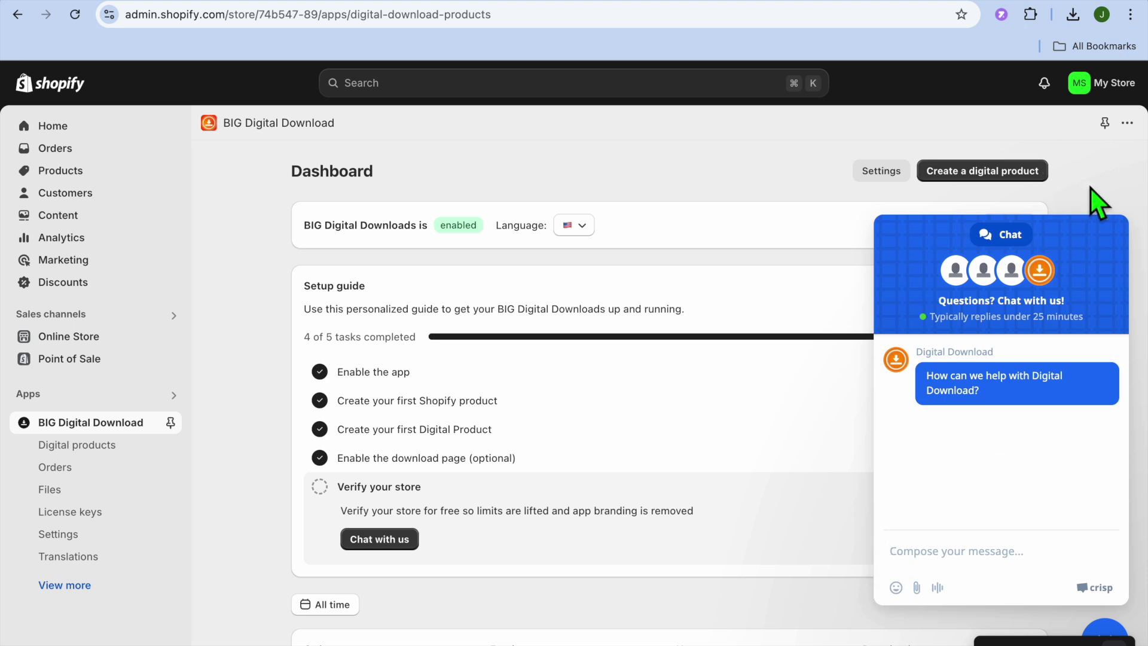
click(707, 157)
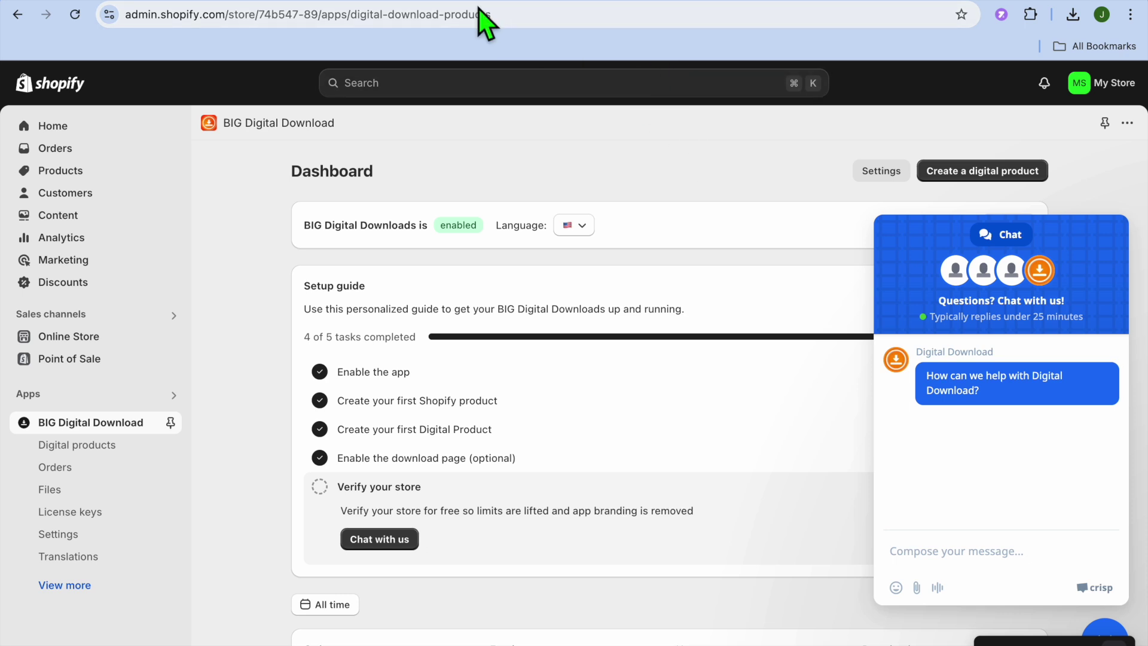
click(103, 181)
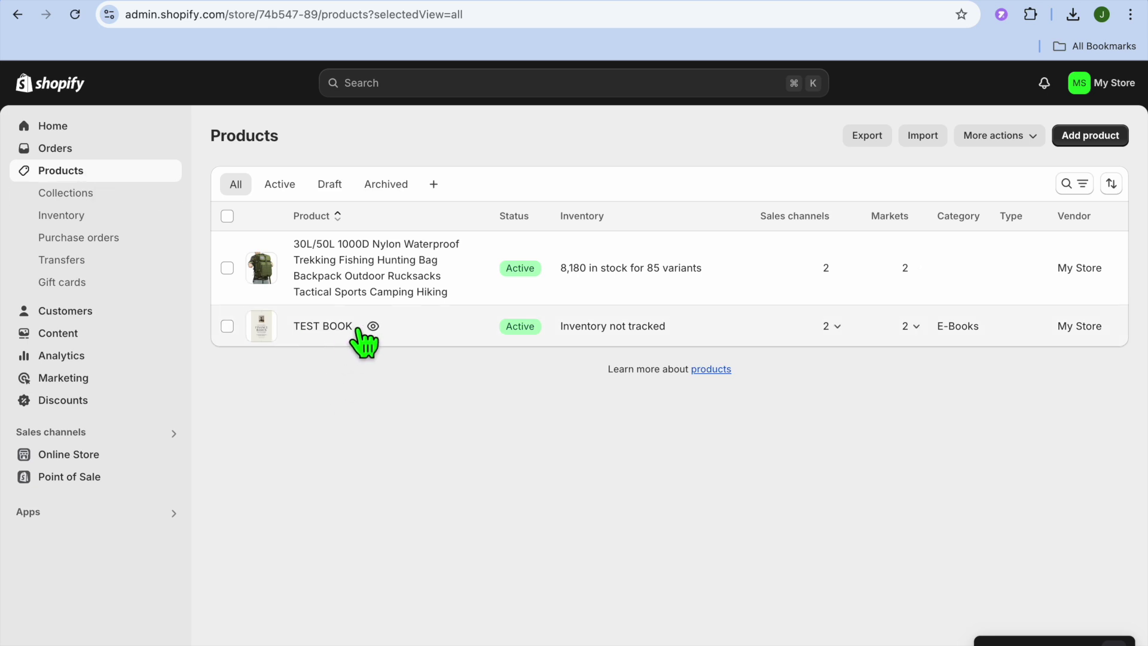
Preview TEST BOOK on the online store
click(371, 327)
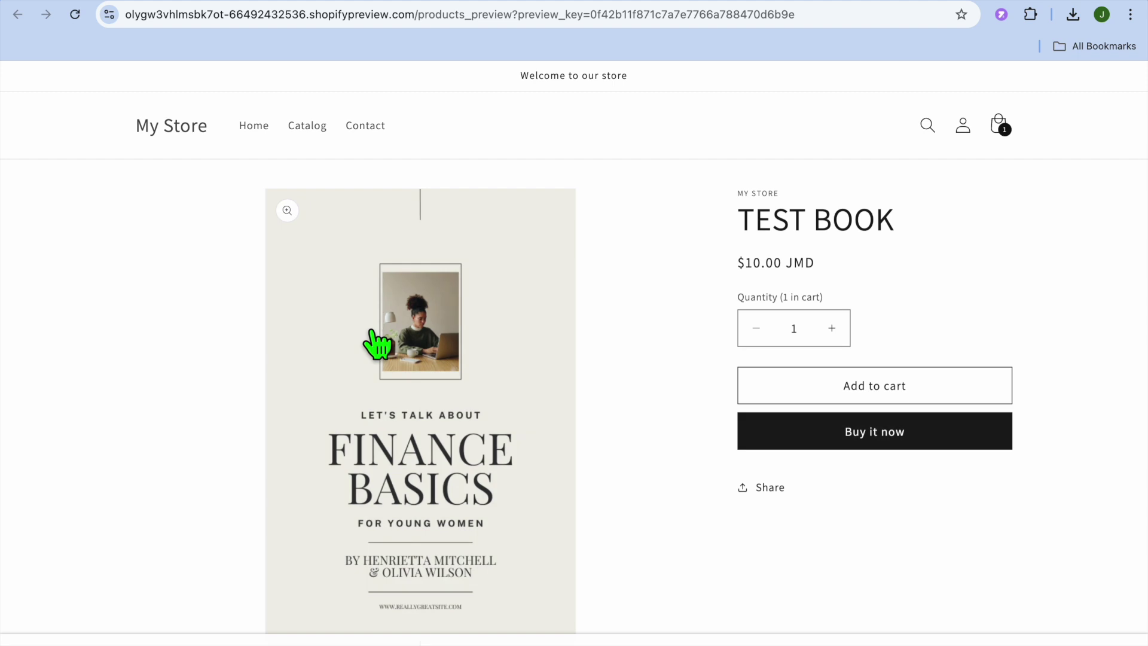